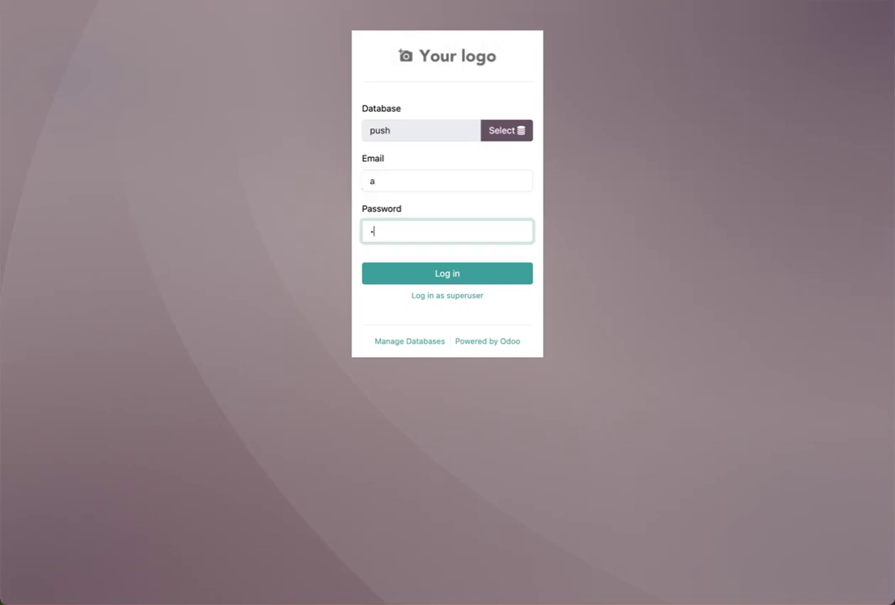
Log in to the push database, find the ZKTeco Push Attendance Integration module by searching "push", and activate it
key("Return")
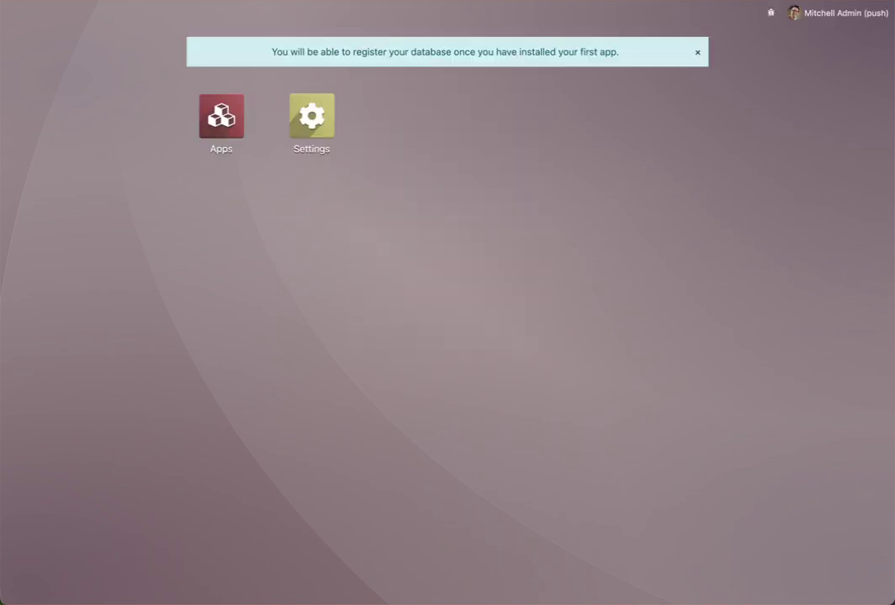
left_click(221, 134)
type("pi")
key("BackSpace")
type("ush")
key("Return")
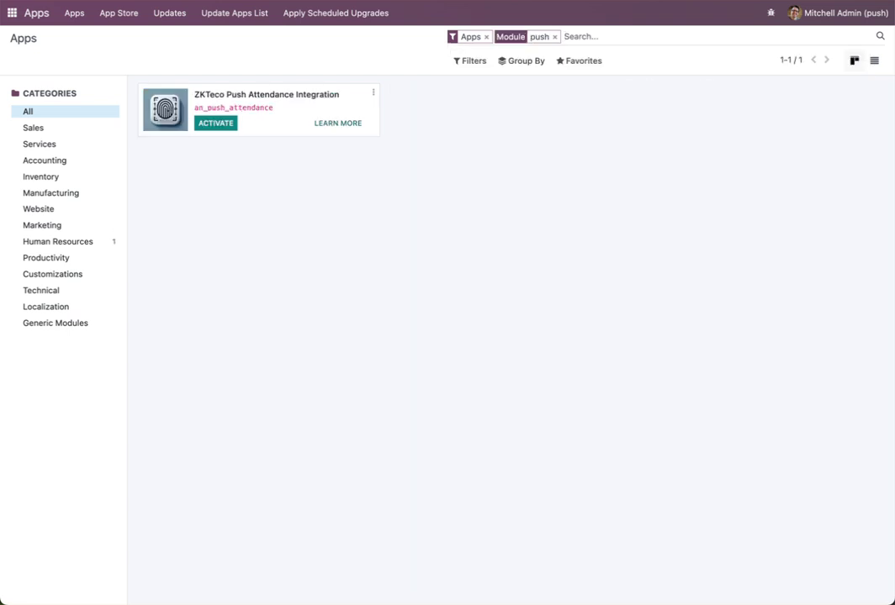
left_click(216, 124)
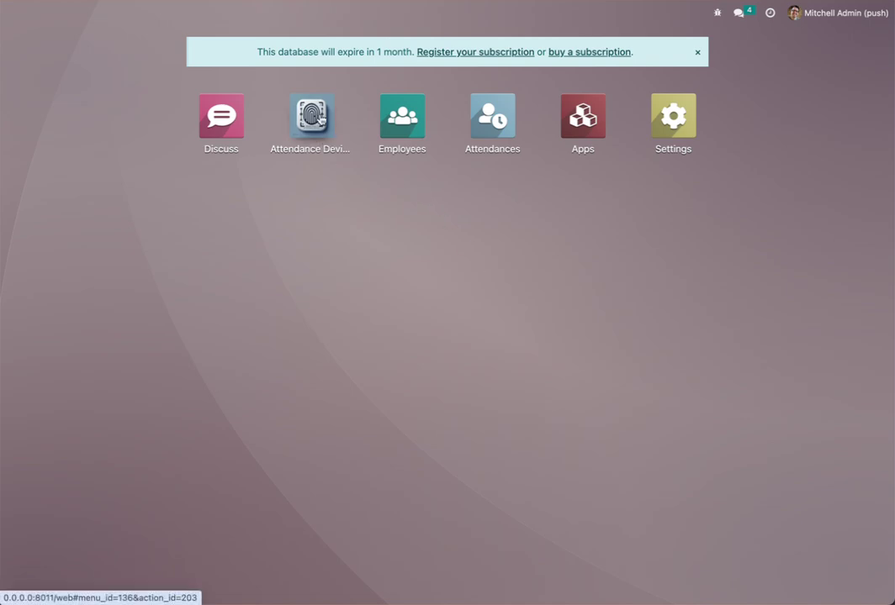
Go to the attendance devices overview, refresh it, and open the auto-created online device's record
left_click(319, 119)
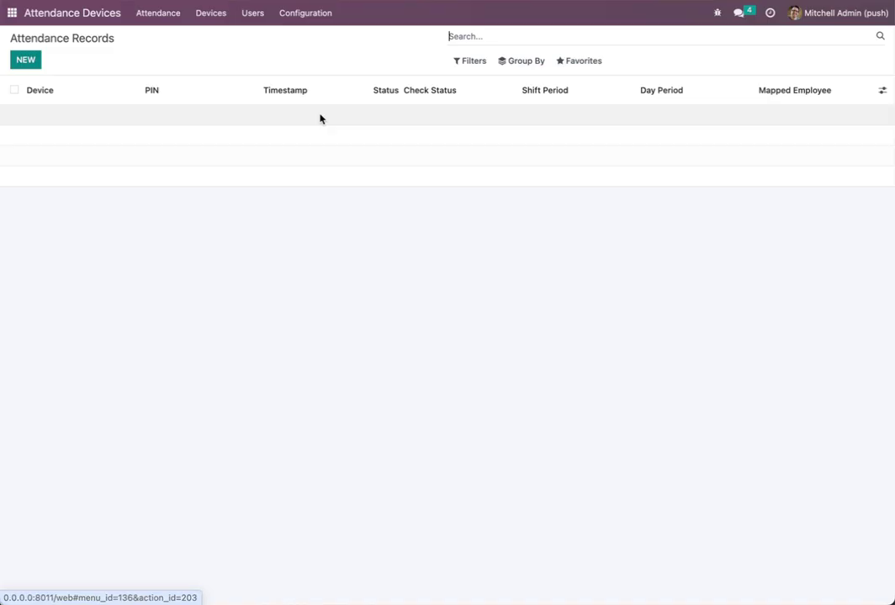
left_click(226, 14)
left_click(223, 38)
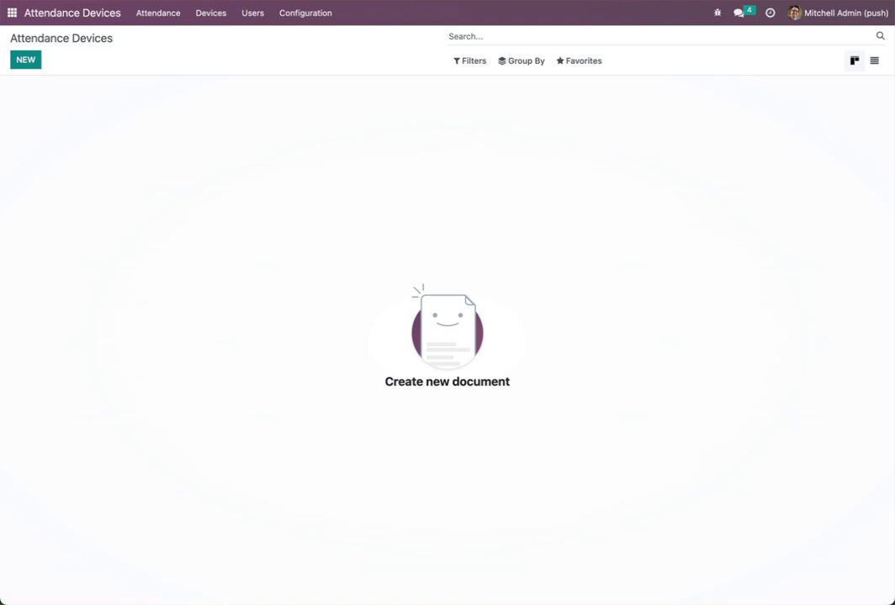
key("super+r")
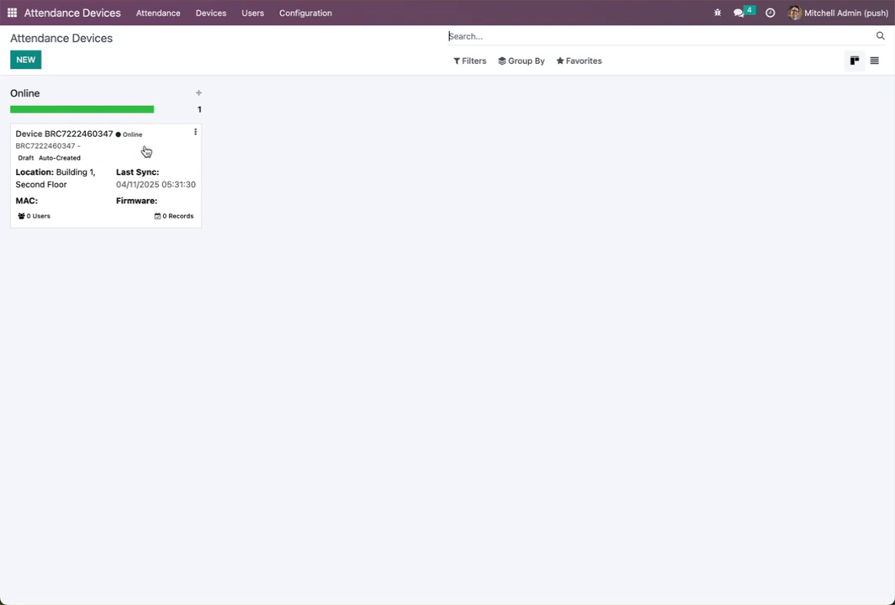
left_click(145, 152)
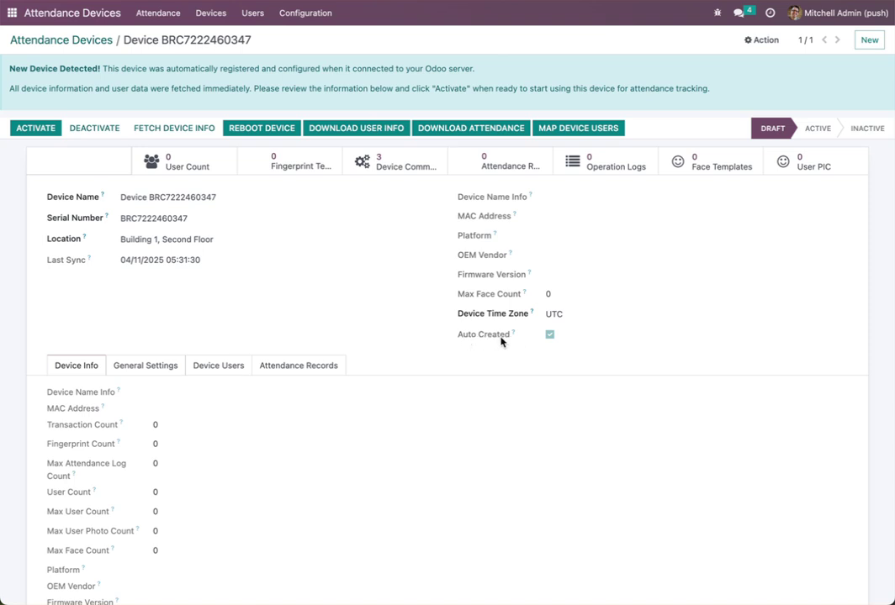
Set the Device Time Zone of the auto-created device to Asia/Riyadh
left_click(580, 317)
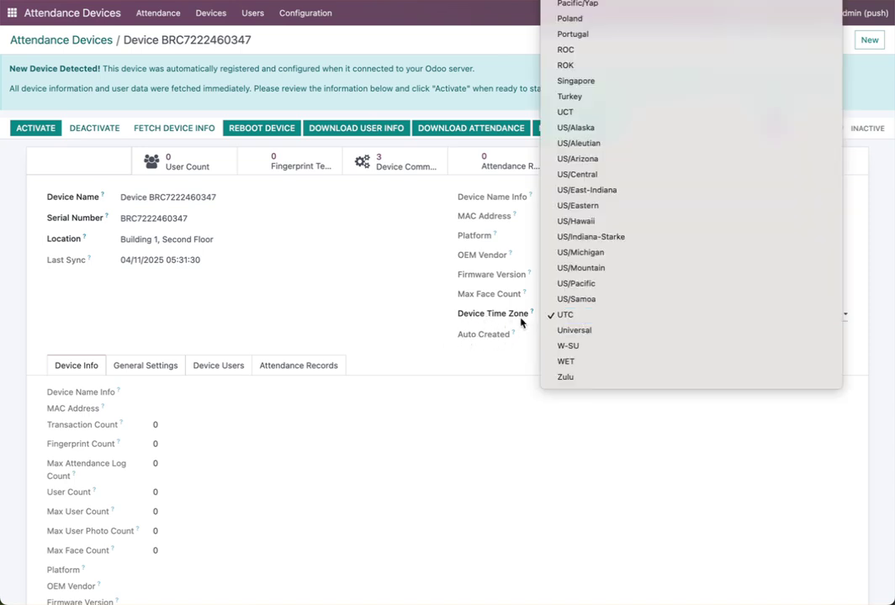
scroll(611, 187, "up", 10)
scroll(611, 190, "up", 20)
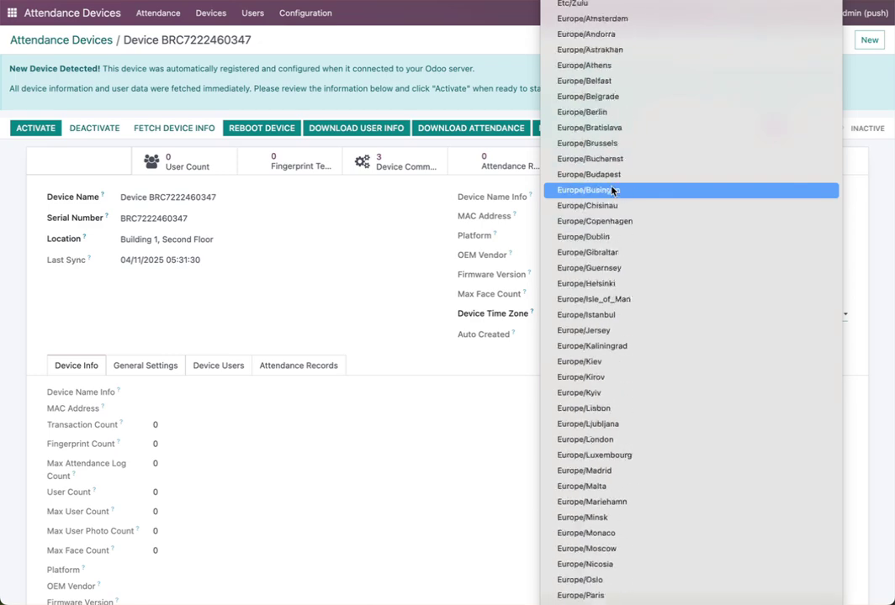
scroll(611, 190, "down", 10)
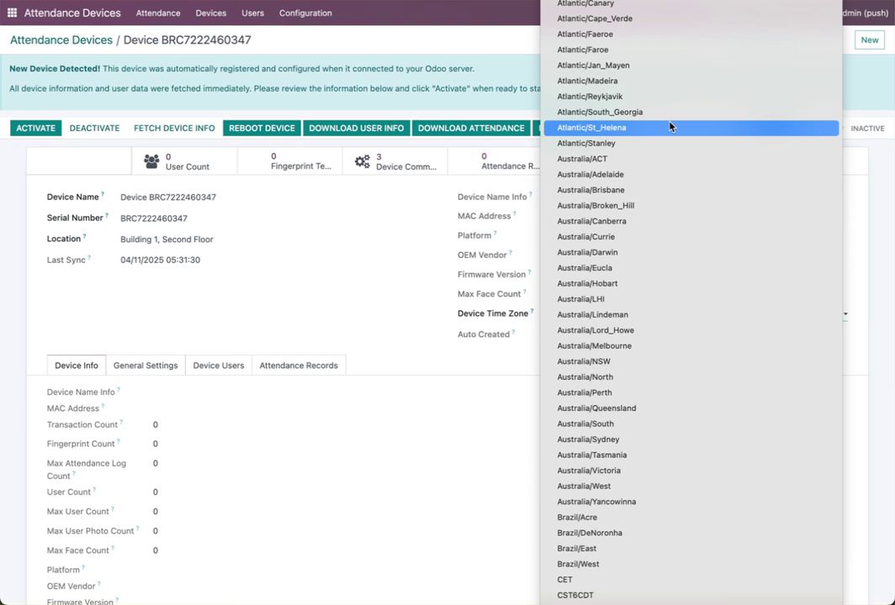
scroll(677, 100, "up", 10)
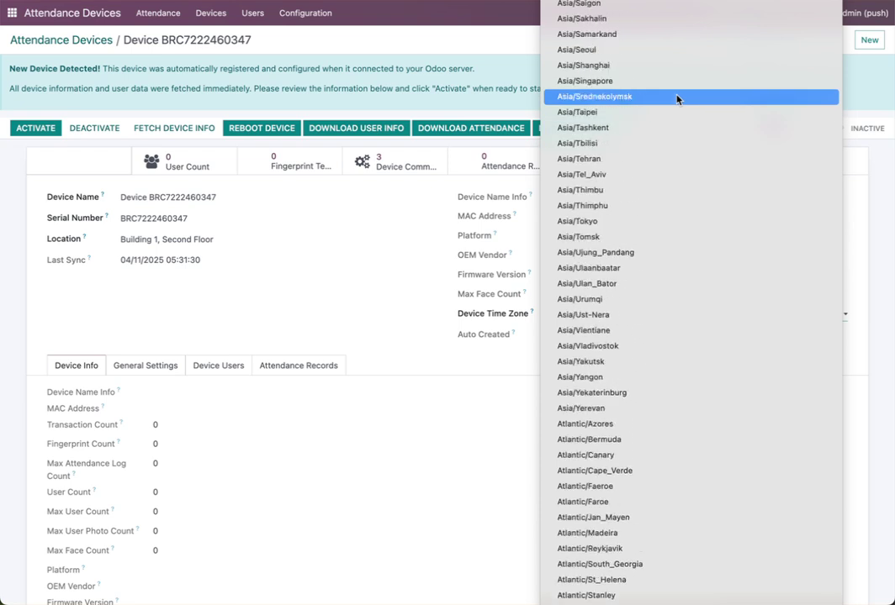
key("Escape")
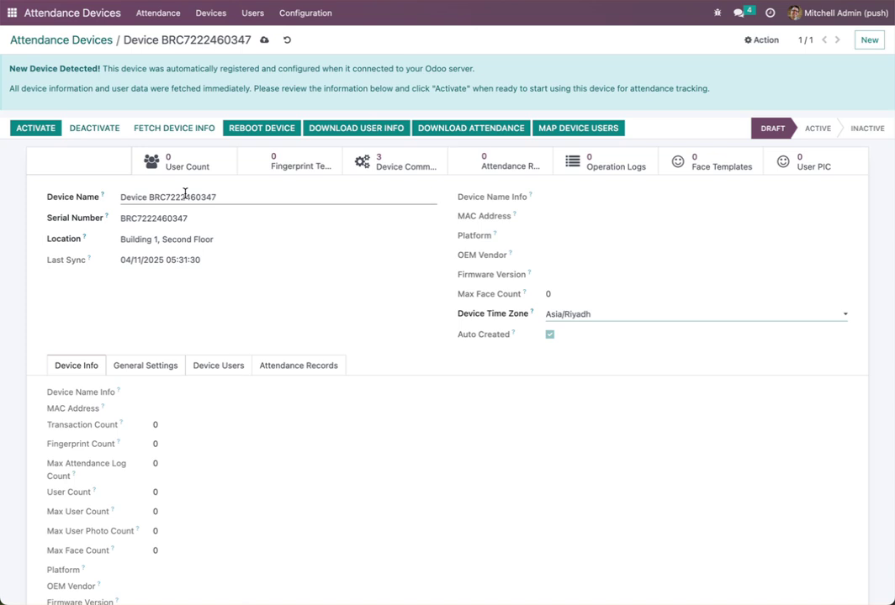
Rename the device to Main and save the record
double_click(185, 195)
triple_click(185, 195)
type("Ma")
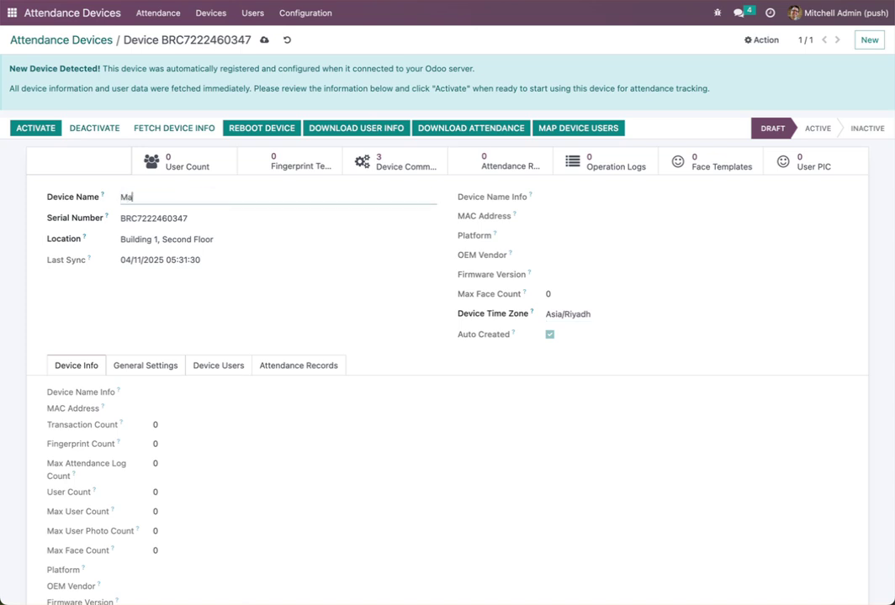
type("in")
left_click(182, 238)
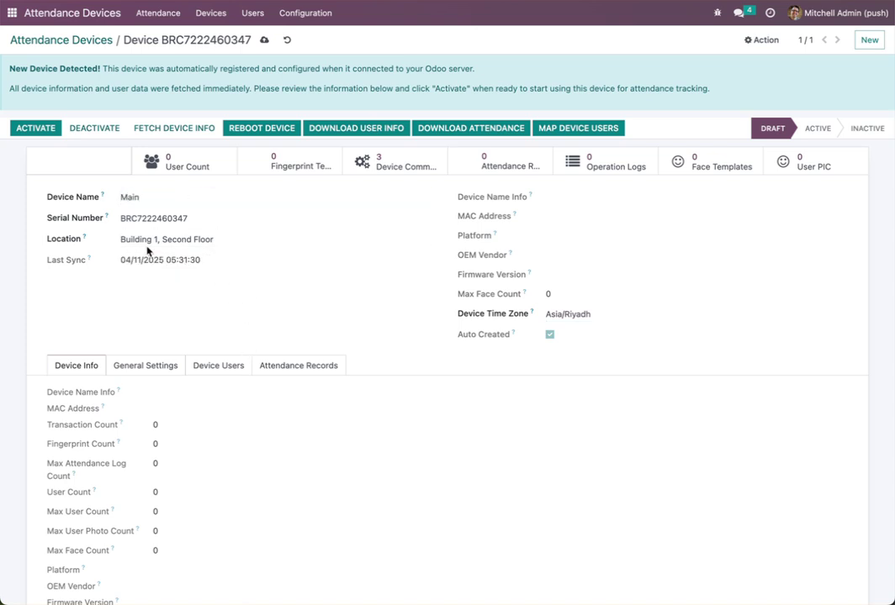
left_click(264, 40)
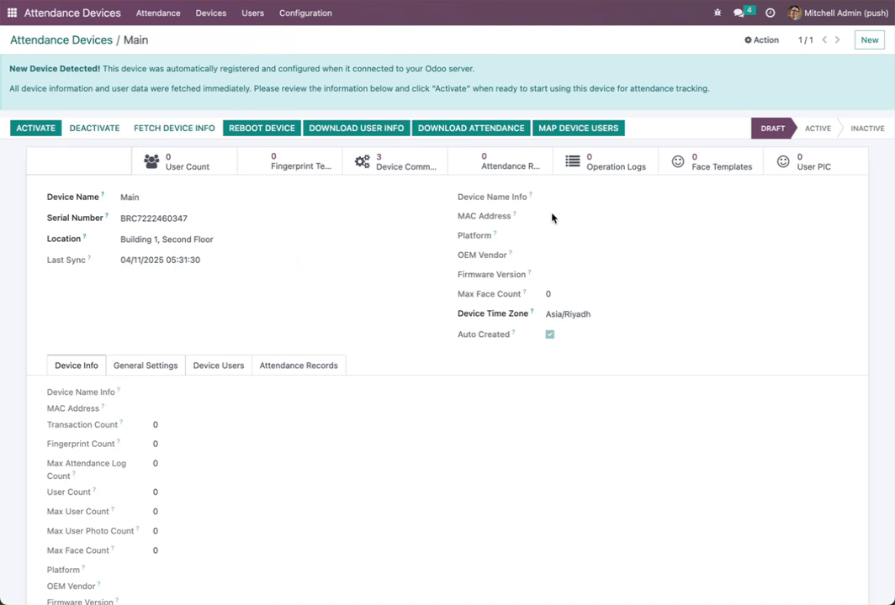
Activate the Main device and fetch its device information for review
left_click(36, 128)
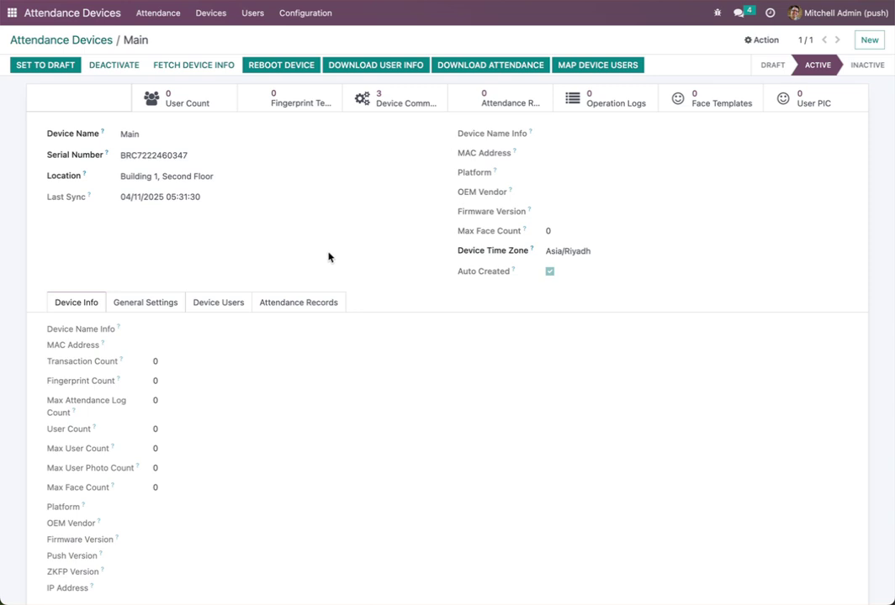
left_click(211, 70)
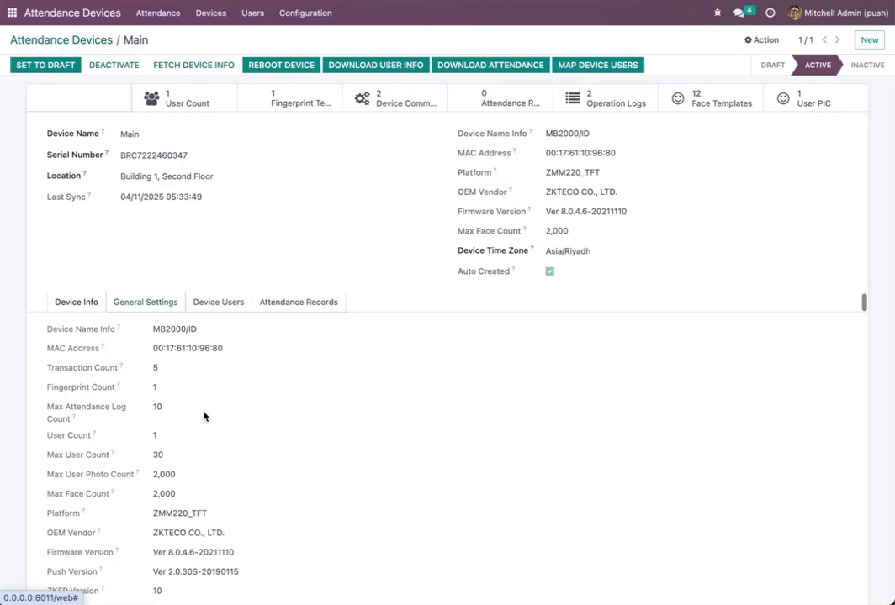
scroll(204, 433, "down", 1)
scroll(206, 416, "down", 1)
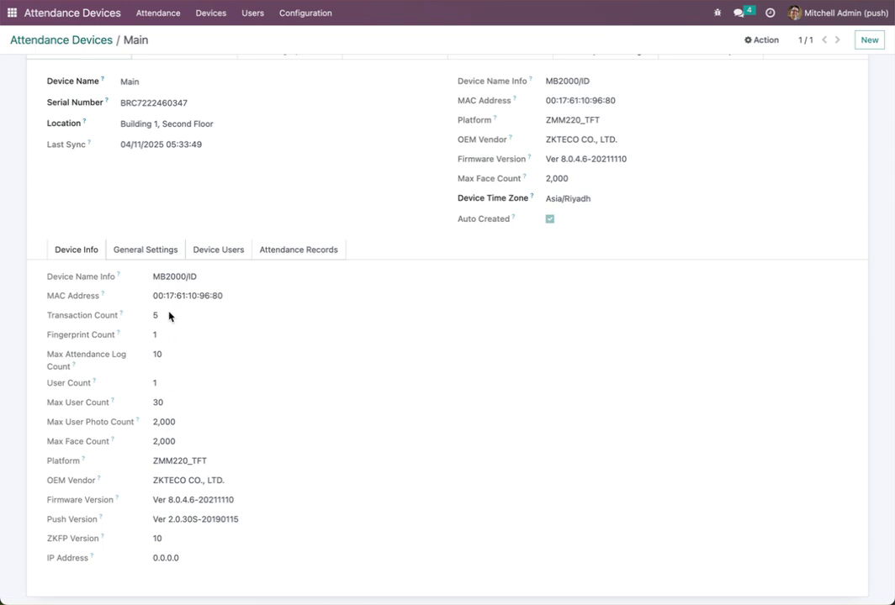
Check the Main device's general settings, including the Delay value, and download the attendance from the device
left_click(174, 250)
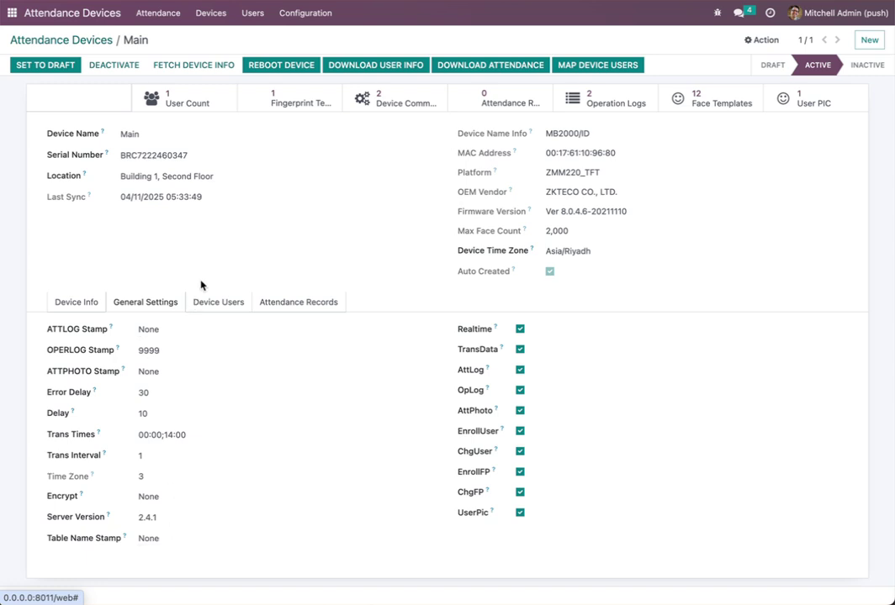
double_click(149, 410)
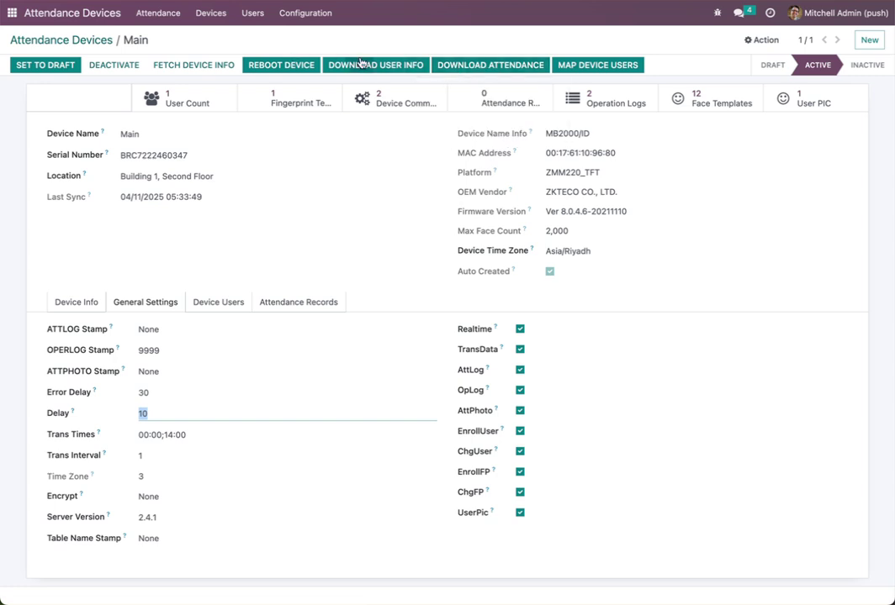
left_click(486, 71)
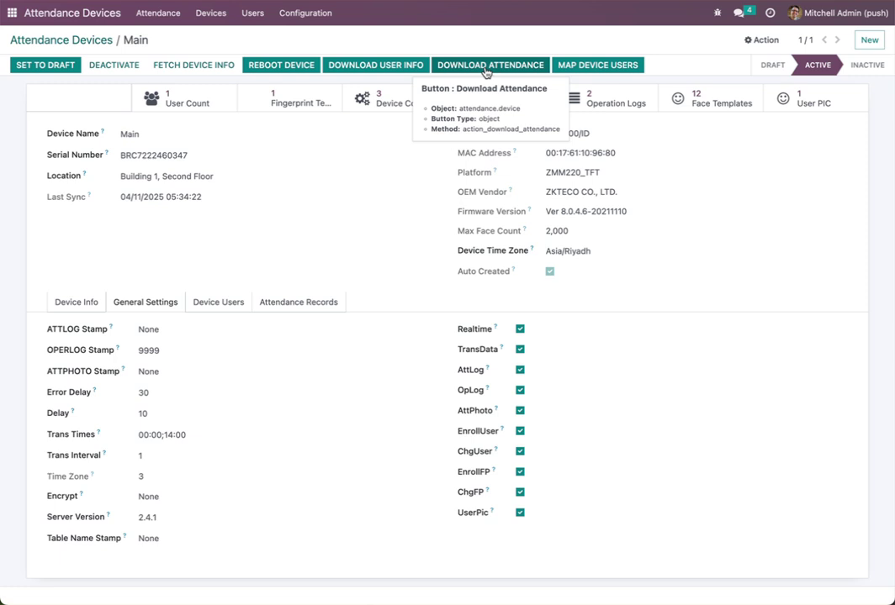
left_click(486, 71)
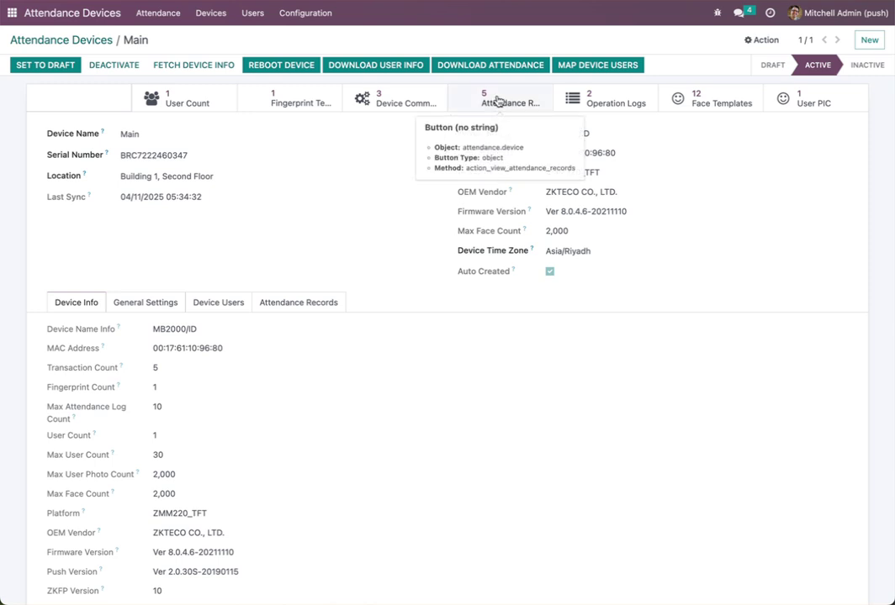
Examine the device users, fingerprint templates and face templates linked to the Main device
left_click(186, 99)
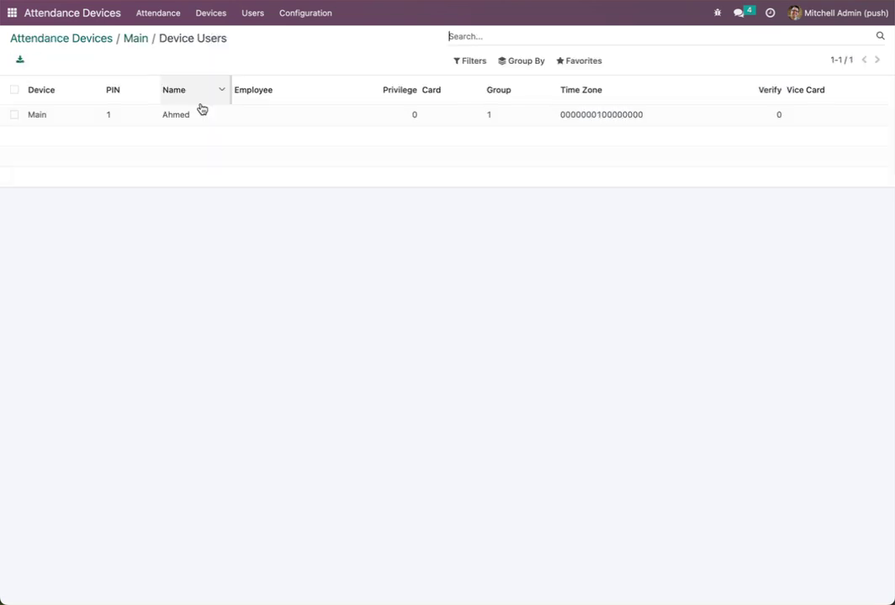
left_click(135, 40)
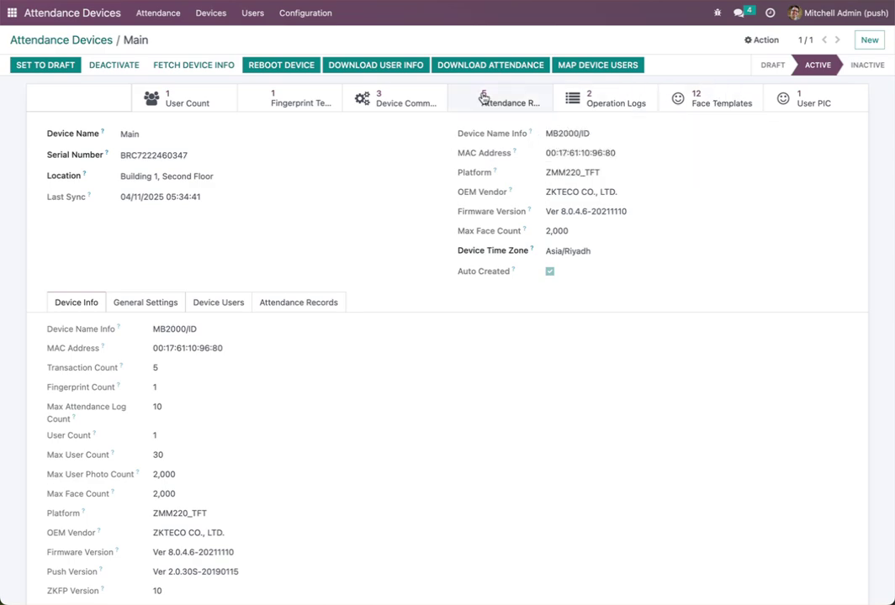
left_click(305, 100)
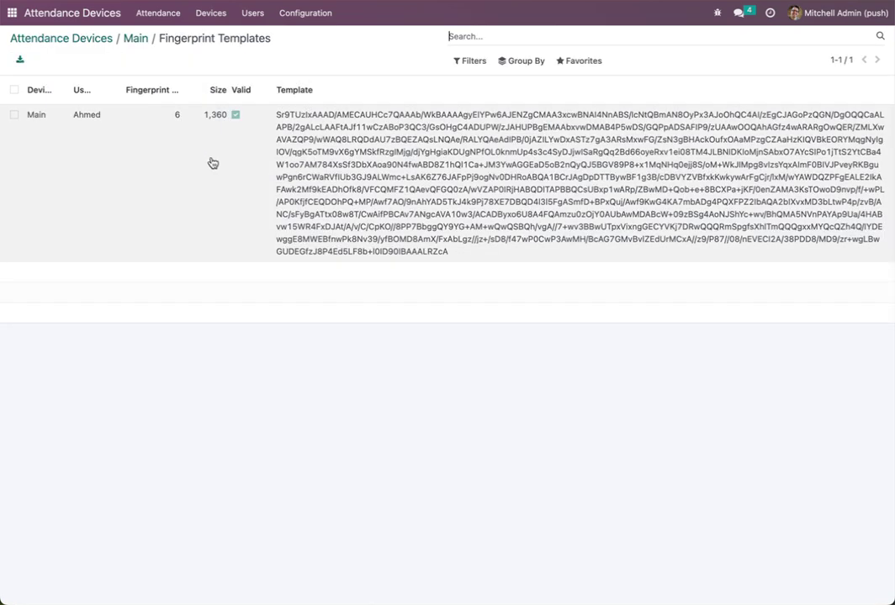
left_click(137, 39)
left_click(696, 103)
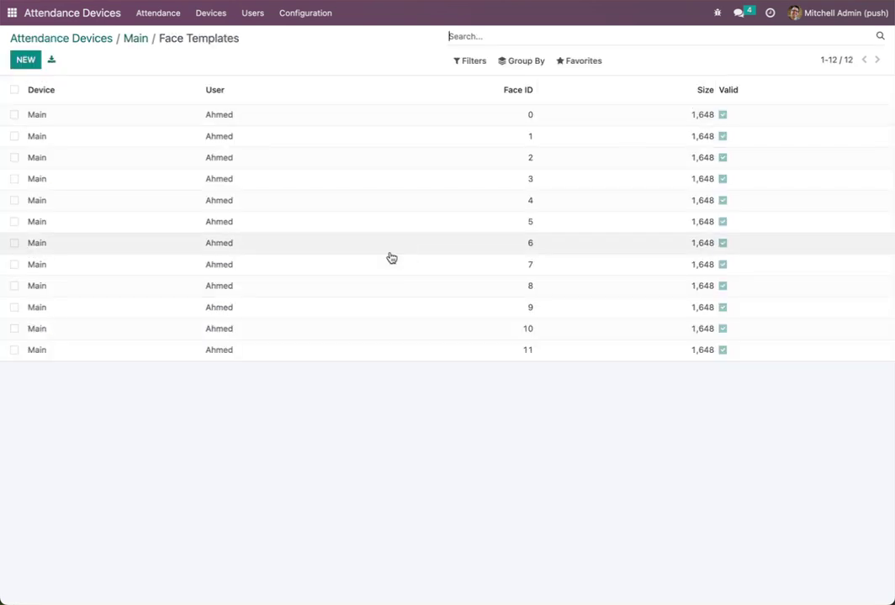
left_click(137, 40)
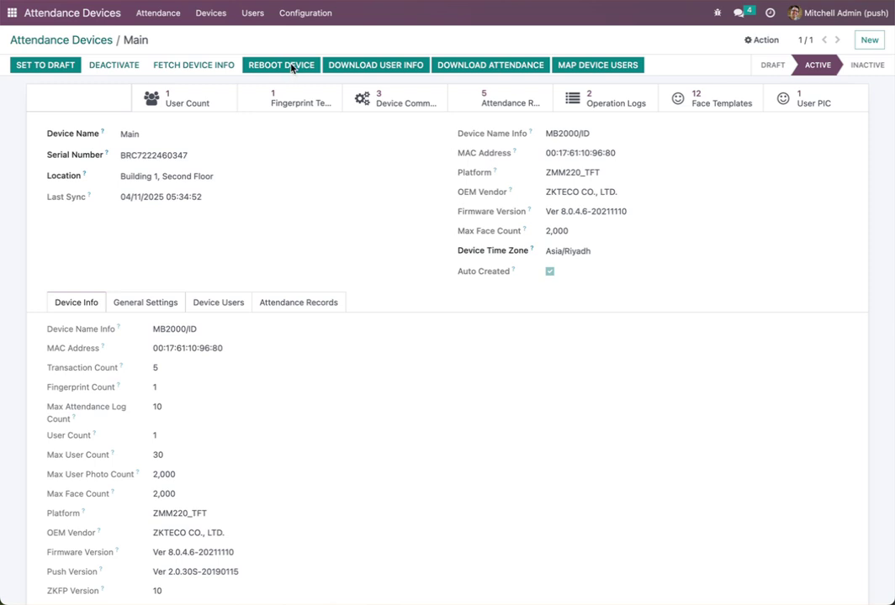
Review the device users and attendance records listed within the Main device's form
left_click(205, 305)
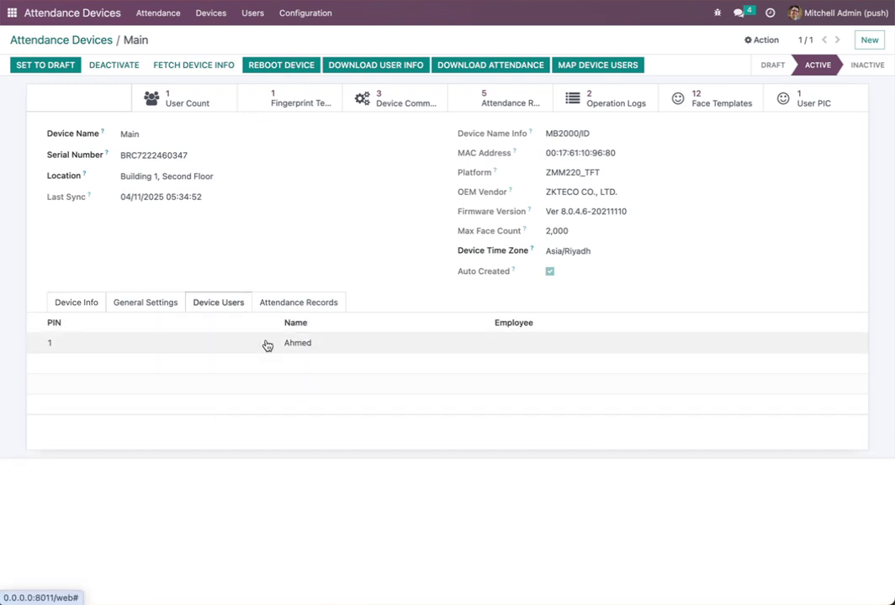
left_click(301, 304)
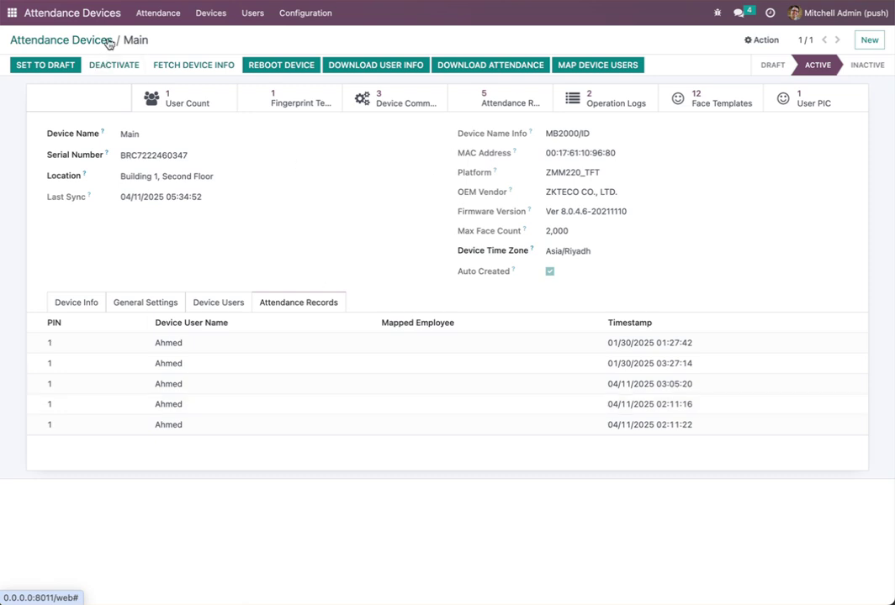
left_click(85, 304)
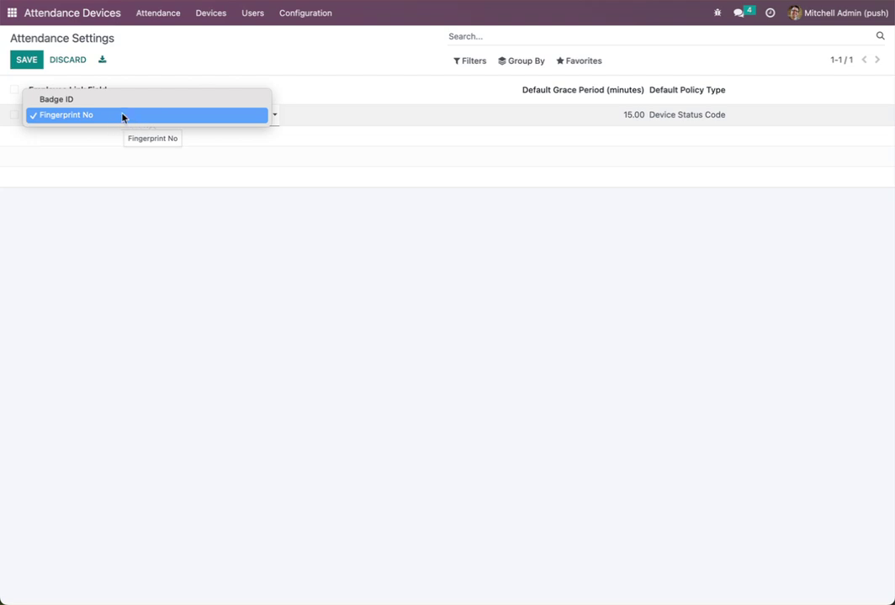
Keep Fingerprint No as the Employee Link Field and Device Status Code as the Default Policy Type, and save the attendance settings
left_click(568, 158)
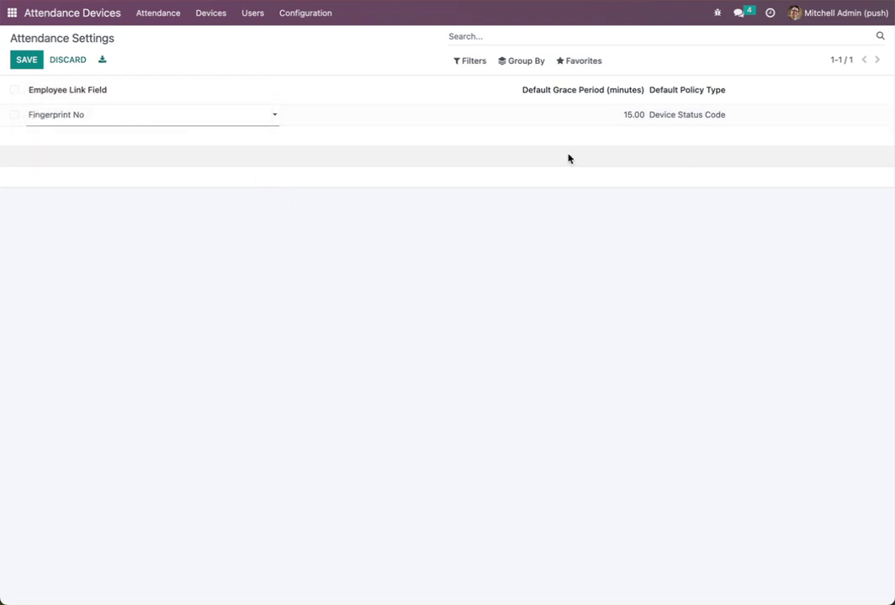
left_click(723, 116)
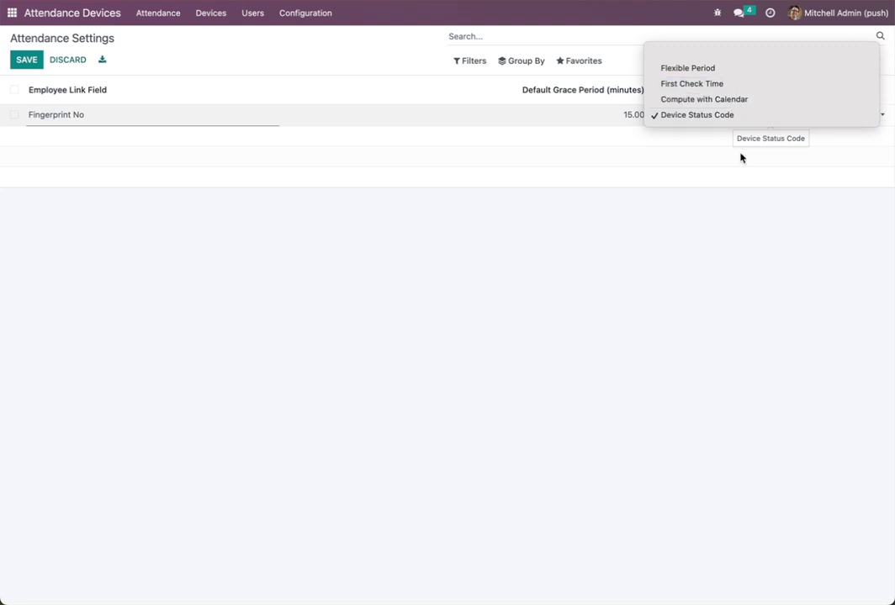
left_click(539, 202)
left_click(26, 60)
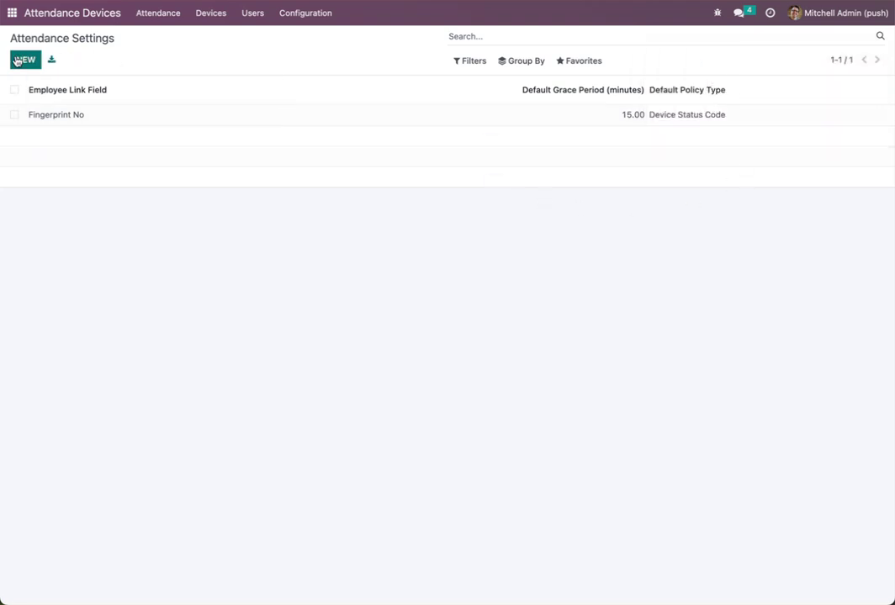
Set the Finger Print No to 1 on the first listed employee's record and save it
left_click(12, 13)
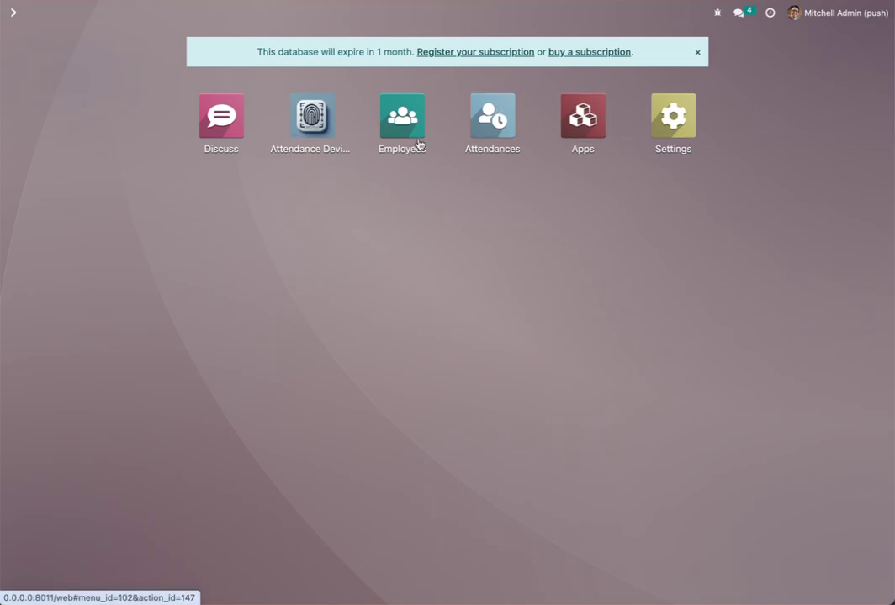
left_click(395, 128)
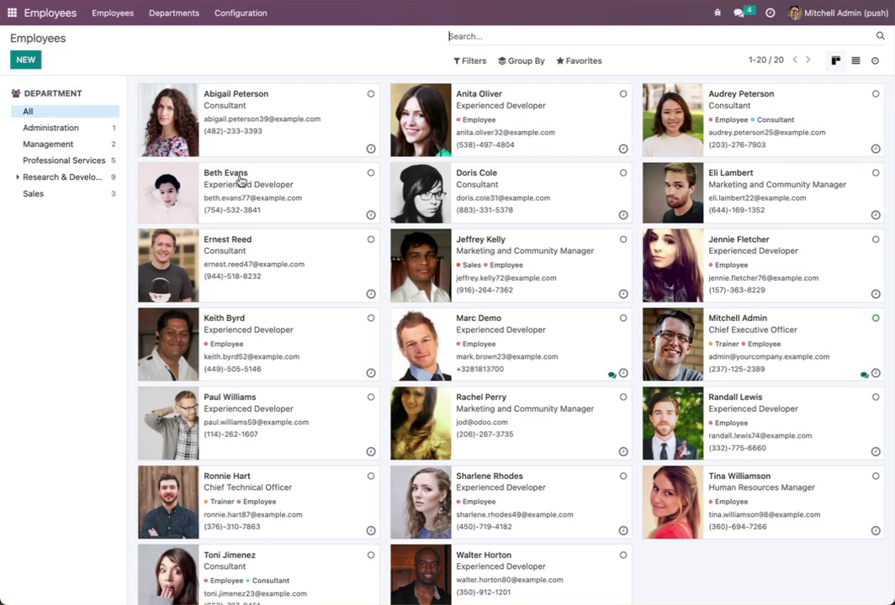
left_click(257, 102)
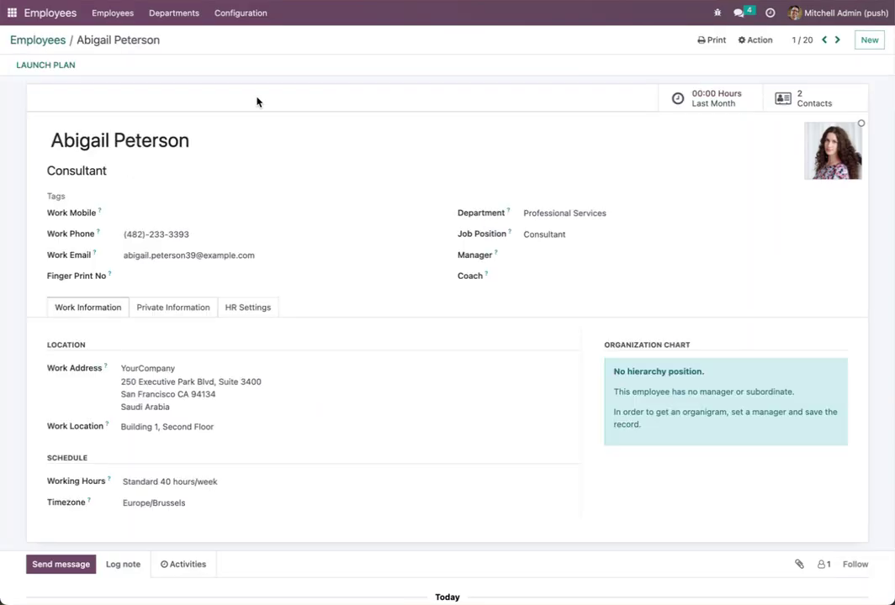
left_click(156, 273)
type("1")
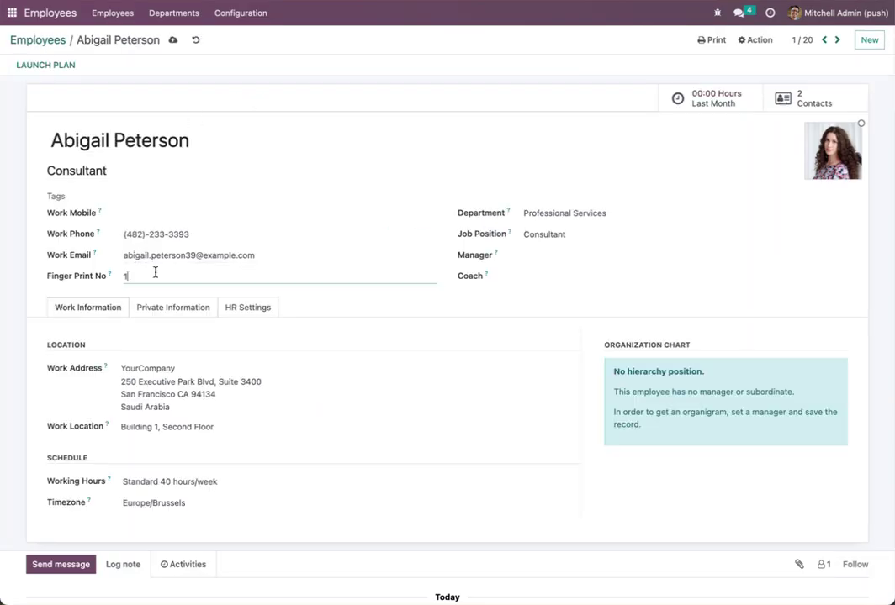
left_click(172, 42)
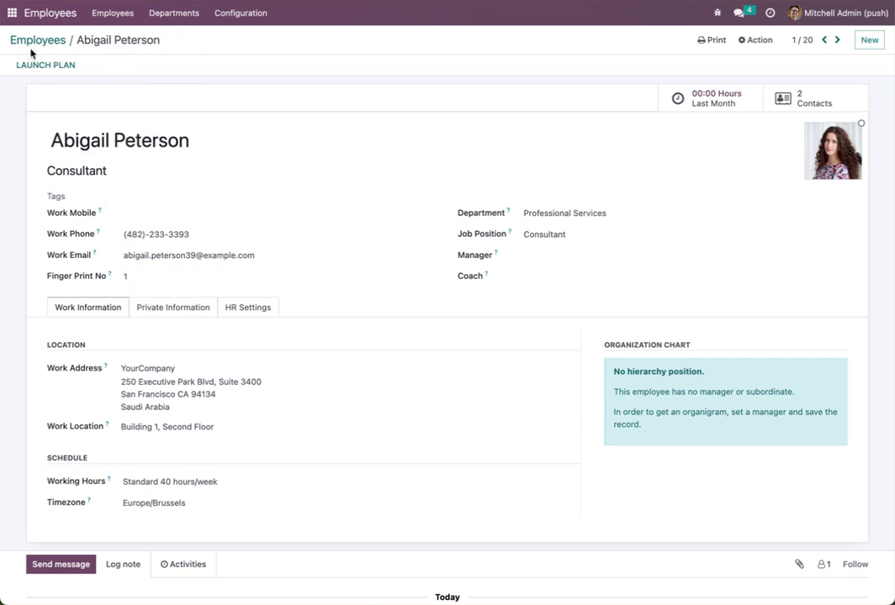
Return to Attendance Devices and check the employee assignment in the Main device's user list
left_click(12, 12)
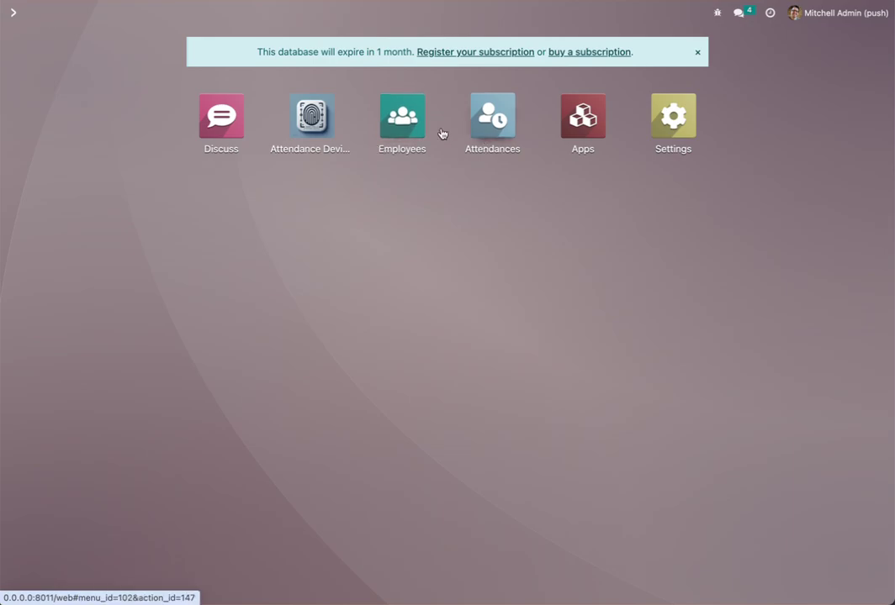
left_click(310, 116)
left_click(211, 14)
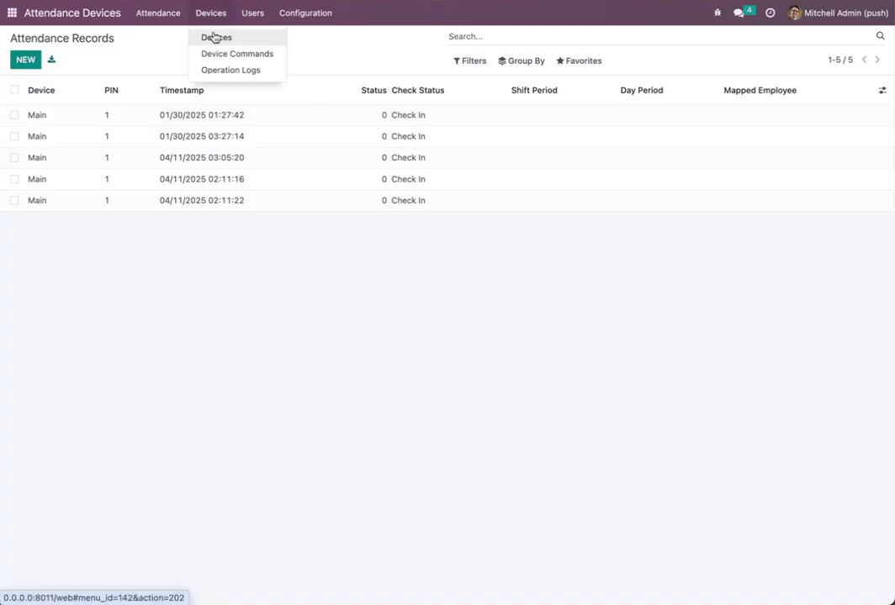
left_click(216, 37)
left_click(150, 162)
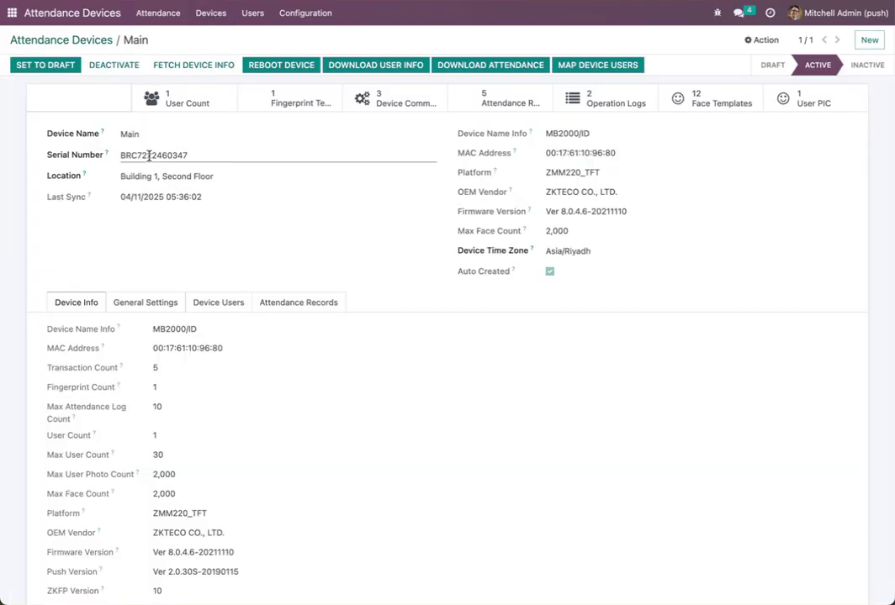
left_click(208, 106)
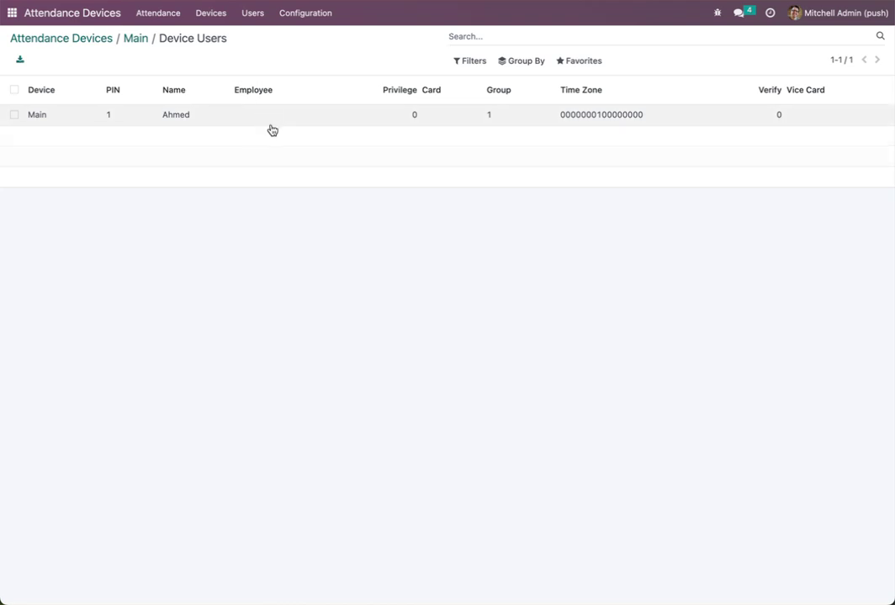
Map the Main device's users to employees and check the employee linked in its user list
left_click(210, 13)
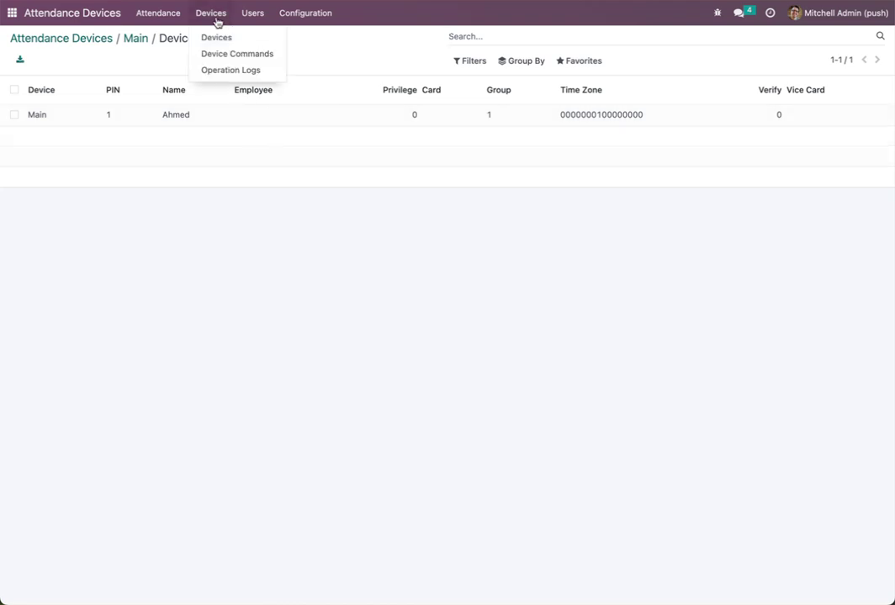
left_click(215, 36)
left_click(58, 136)
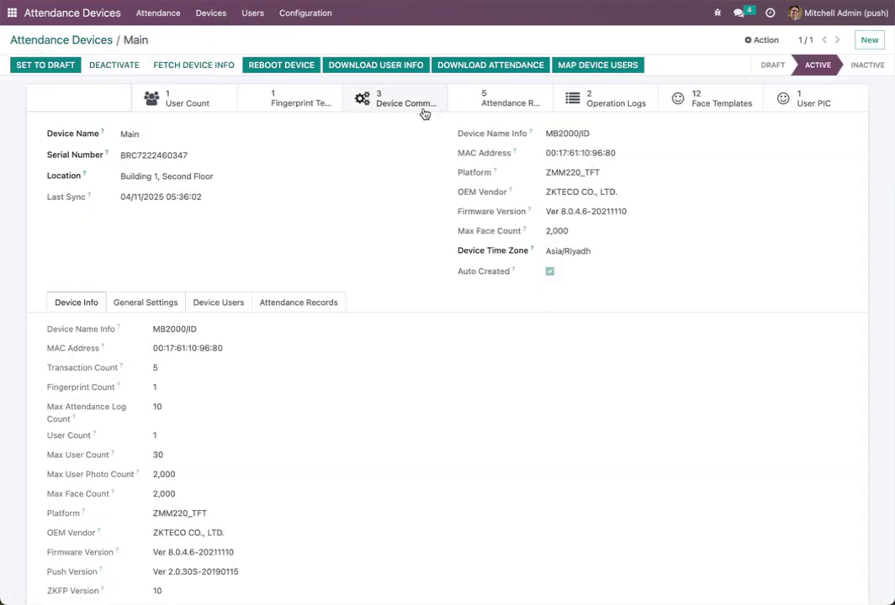
left_click(592, 69)
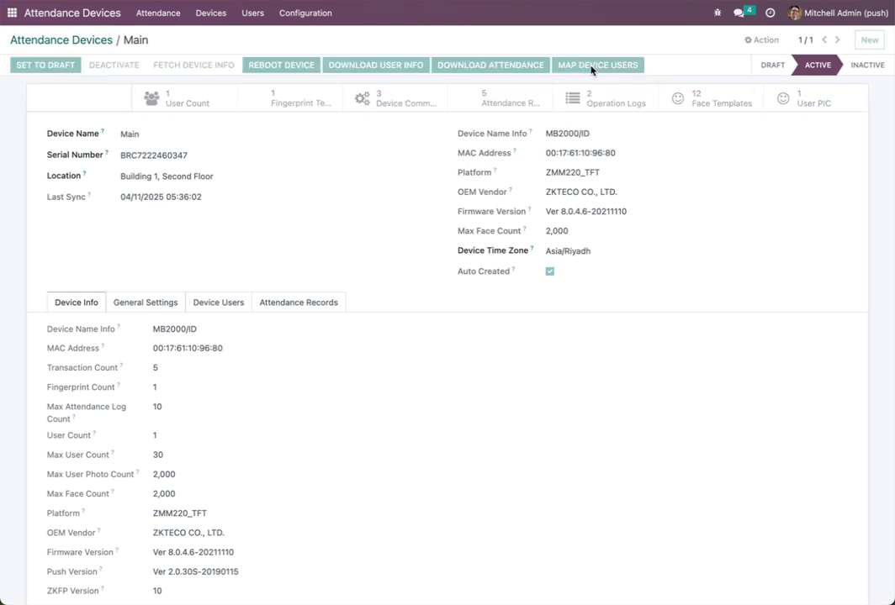
left_click(200, 107)
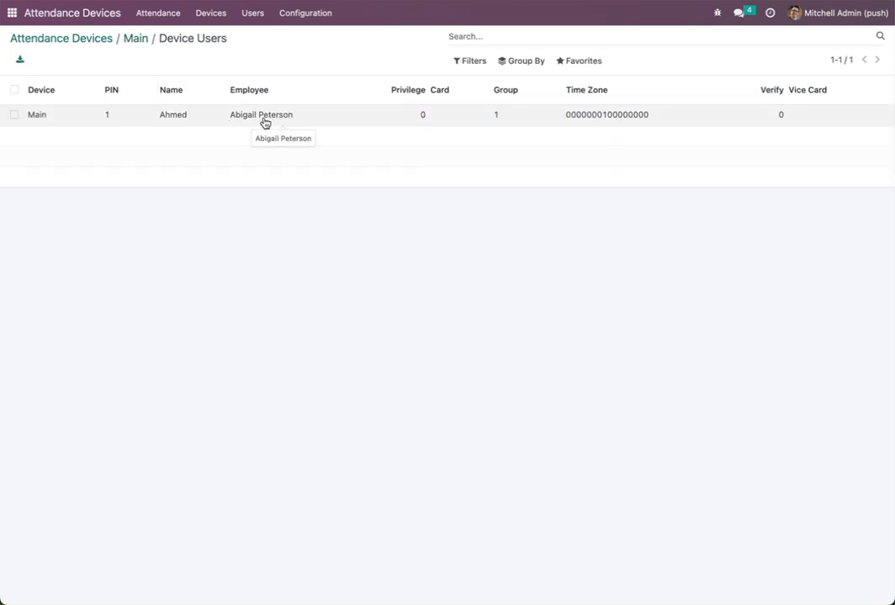
Check the mapped employee on the attendance records
left_click(136, 38)
left_click(147, 15)
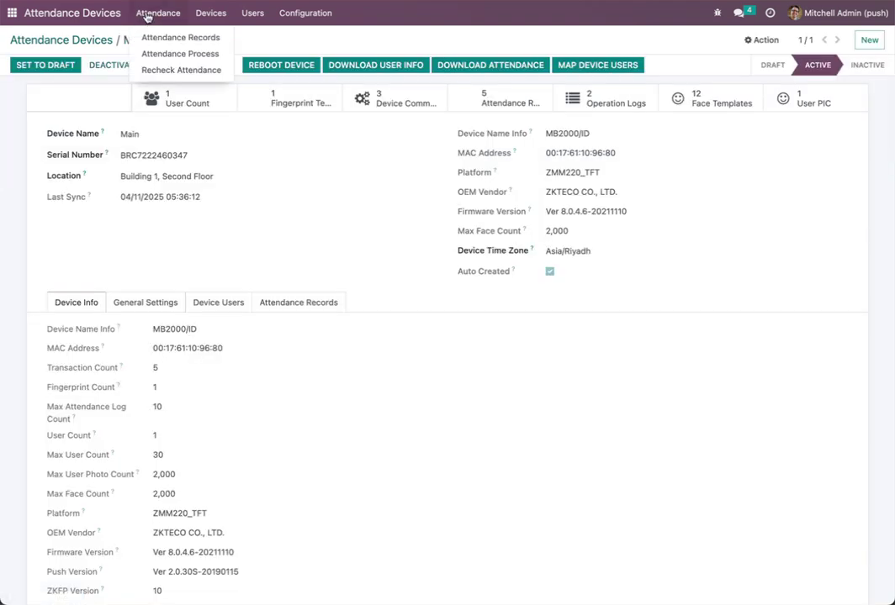
left_click(170, 37)
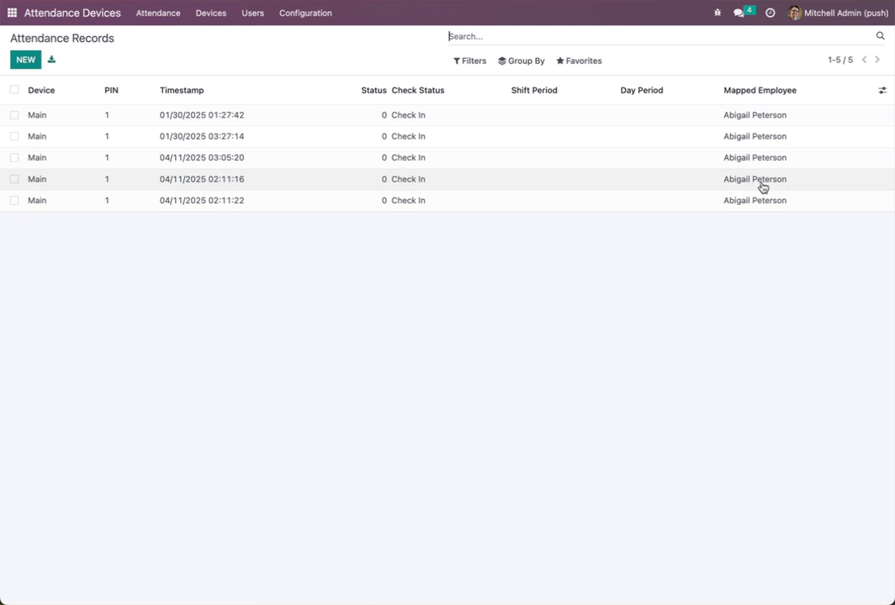
Try the Device Status Code type in a new fingerprint status policy, examine its check-in and check-out codes, and discard the policy
left_click(286, 15)
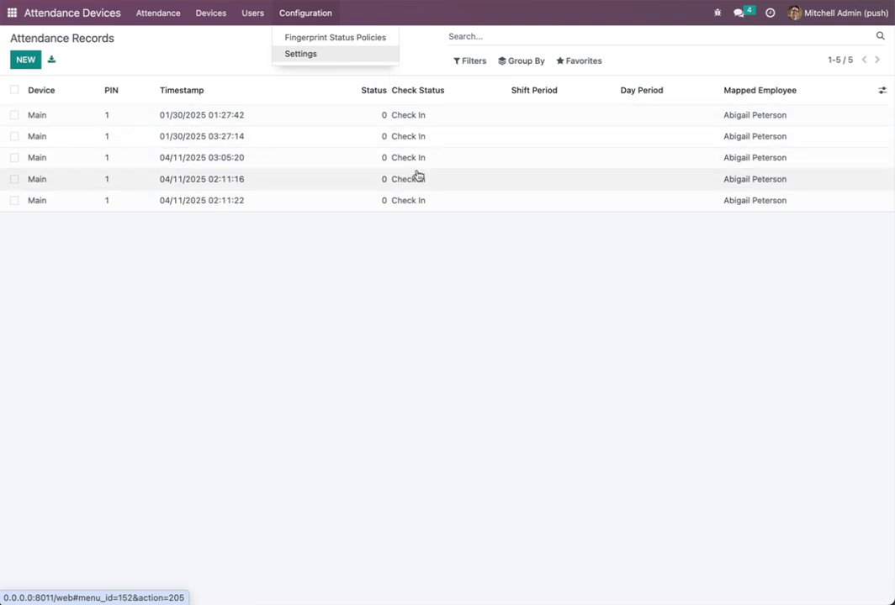
left_click(355, 42)
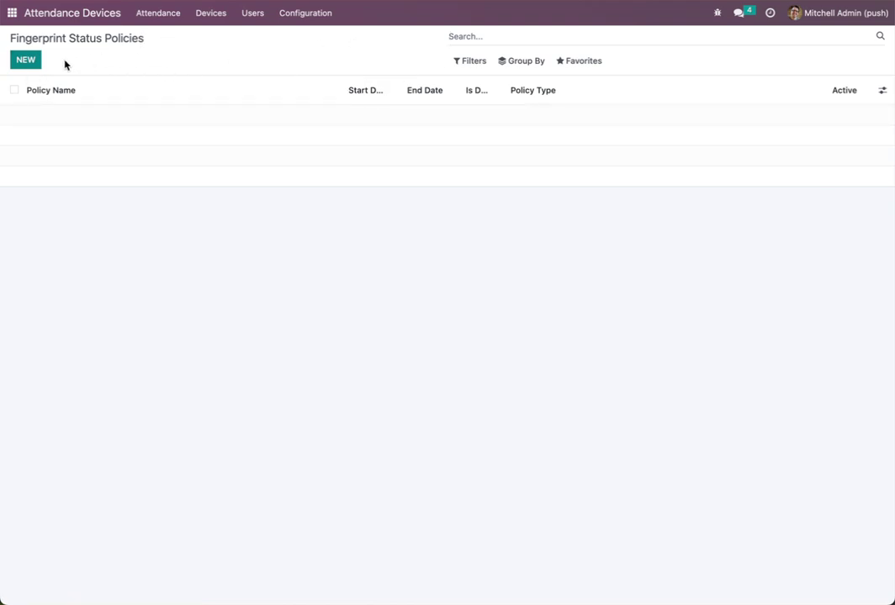
left_click(24, 61)
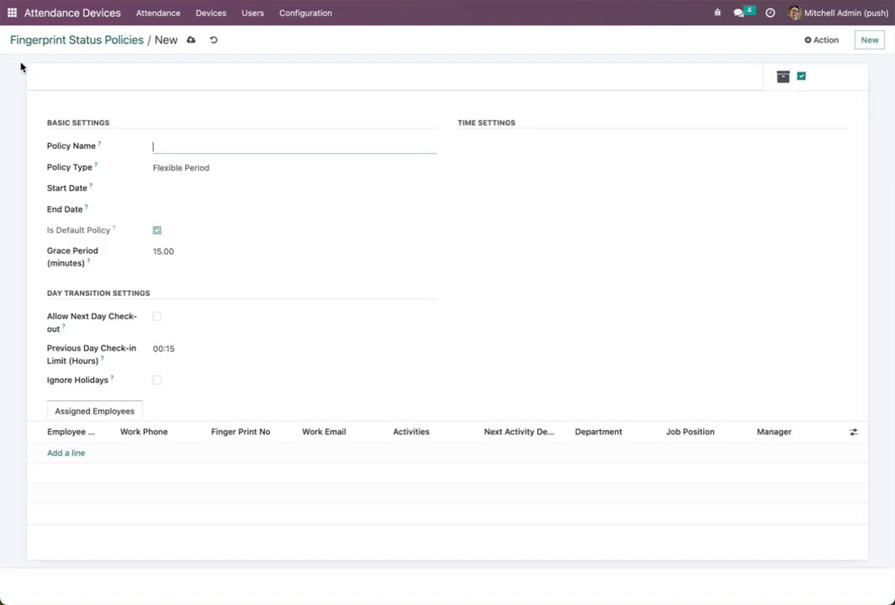
left_click(230, 167)
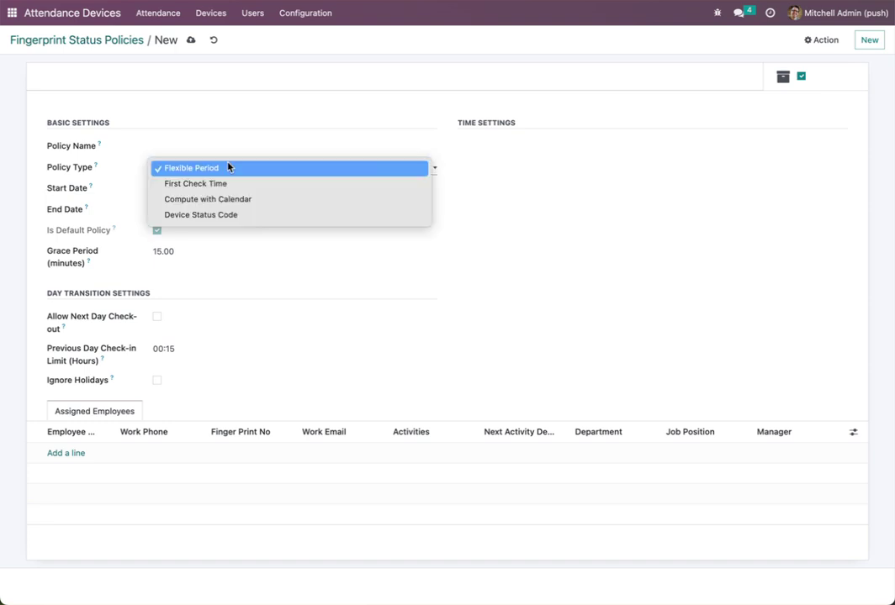
left_click(251, 216)
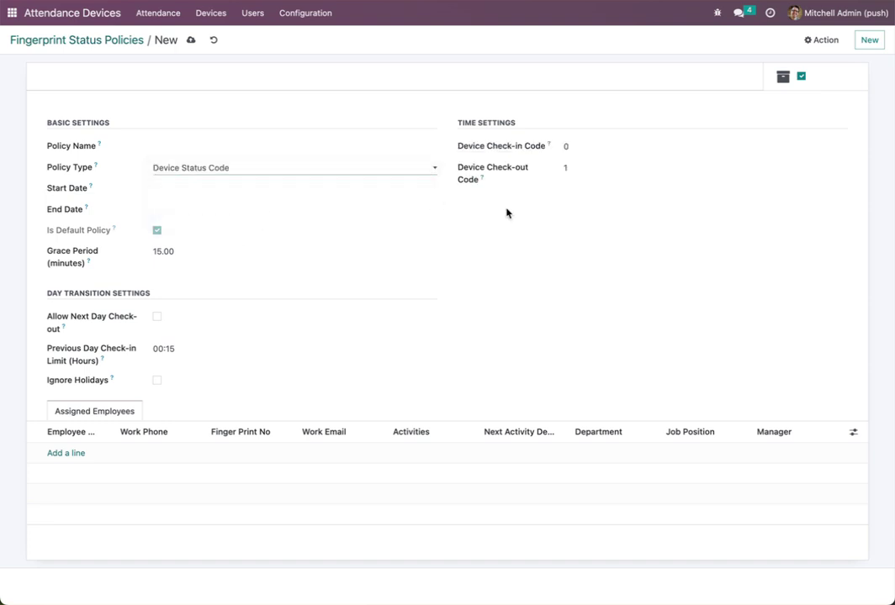
left_click(588, 141)
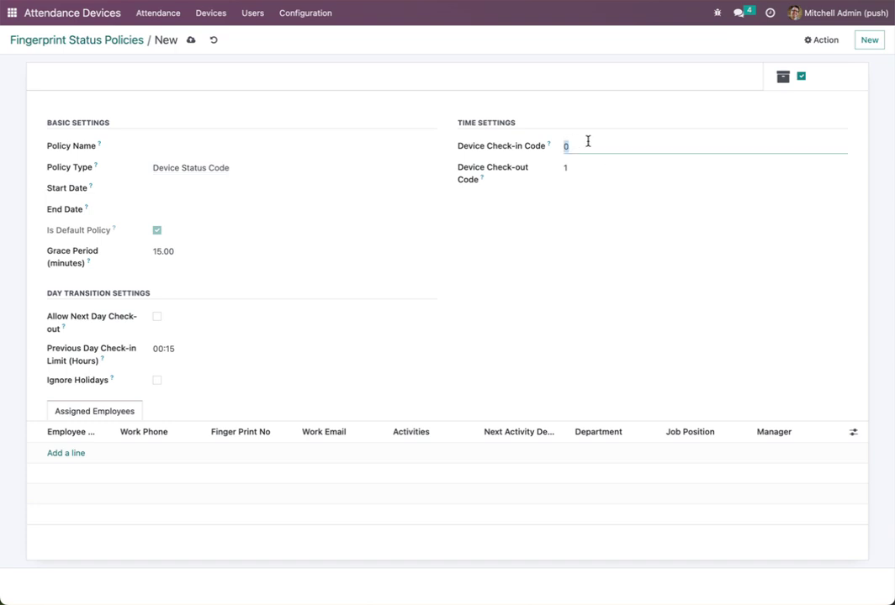
left_click(575, 171)
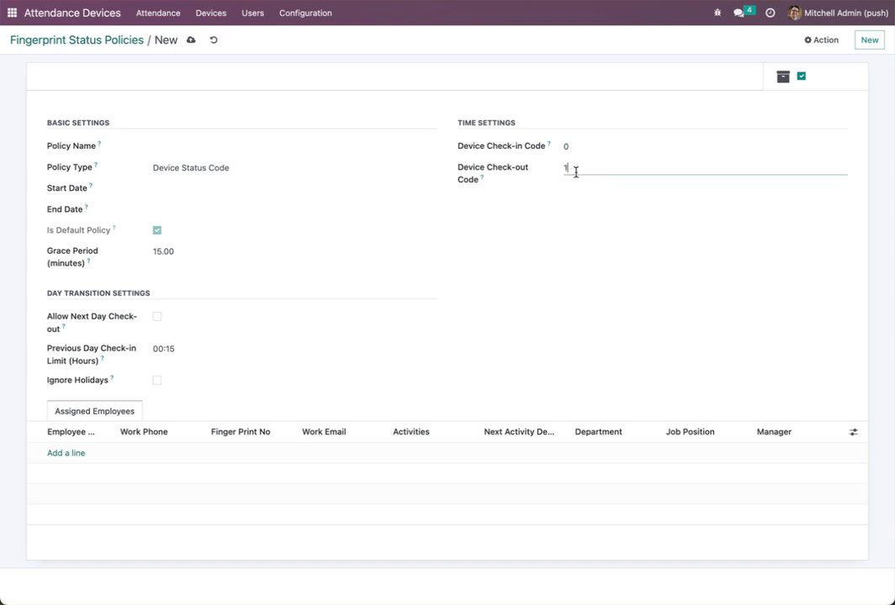
left_click(214, 41)
Review the attendance records, try Compute with Calendar as the type of a new fingerprint status policy, and discard the policy
left_click(170, 22)
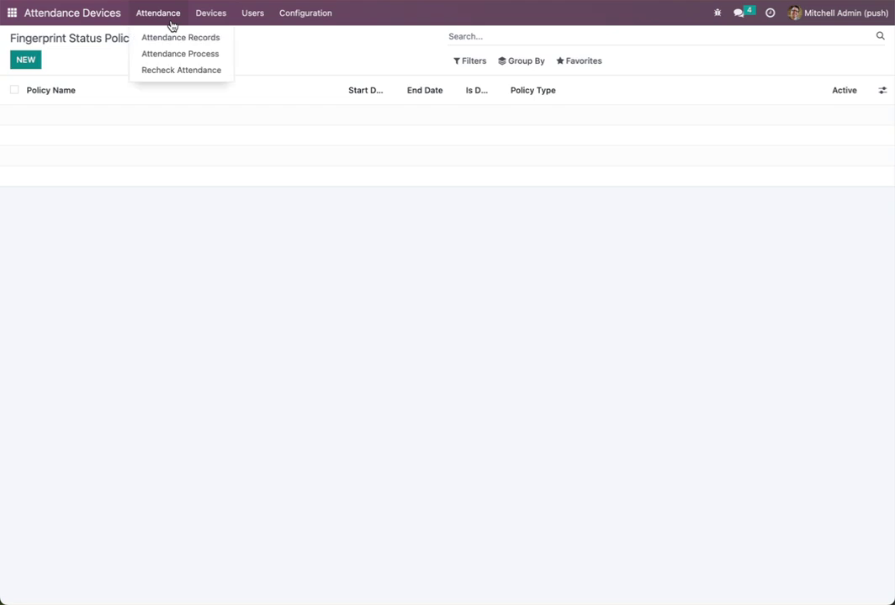
left_click(176, 40)
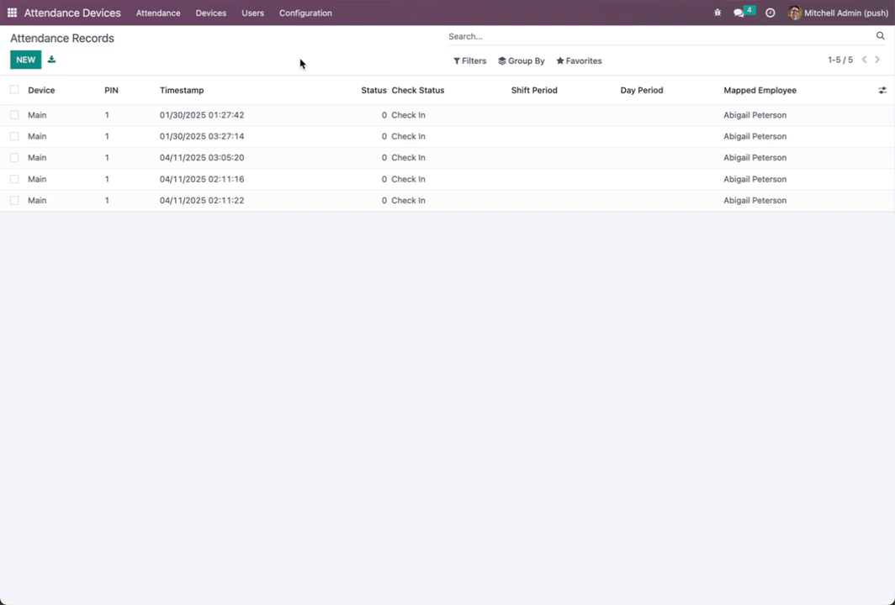
left_click(329, 21)
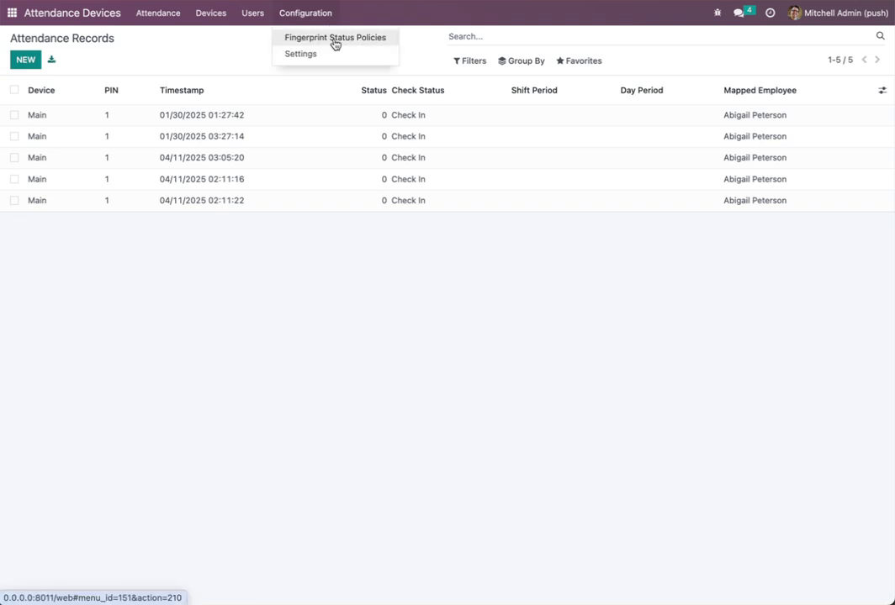
left_click(334, 40)
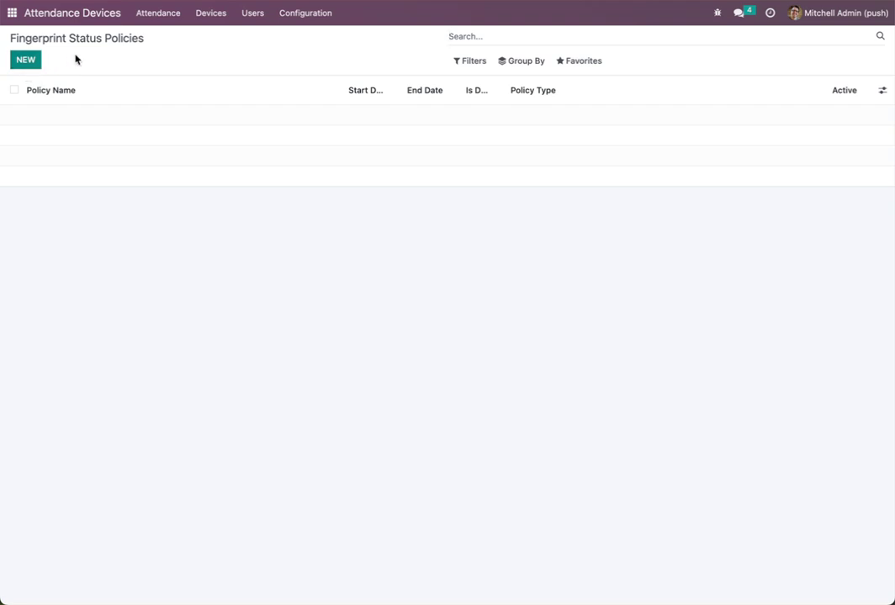
left_click(34, 62)
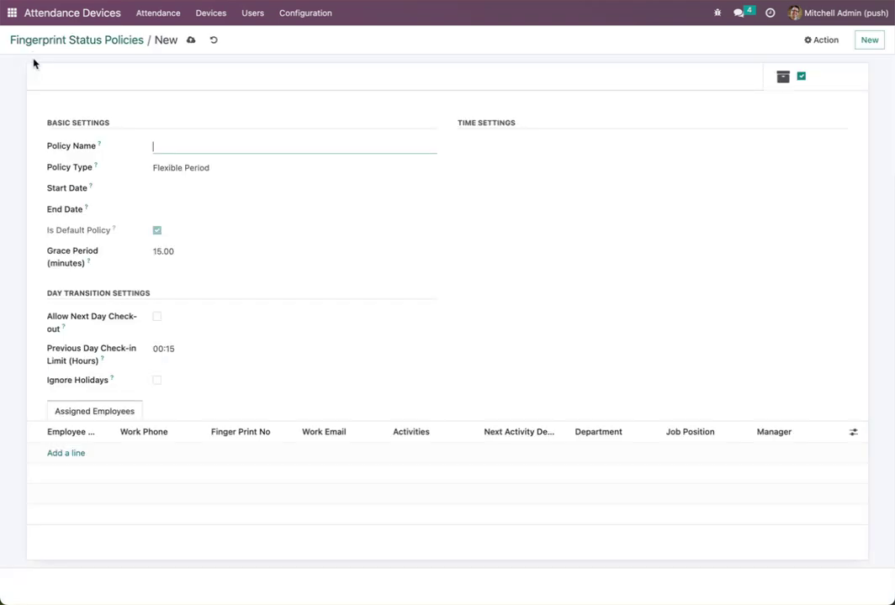
left_click(232, 169)
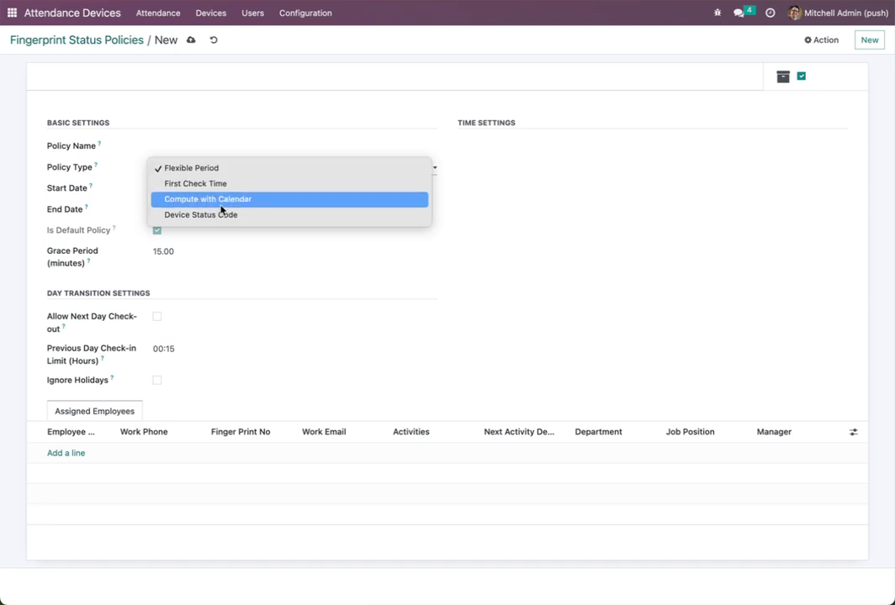
left_click(246, 200)
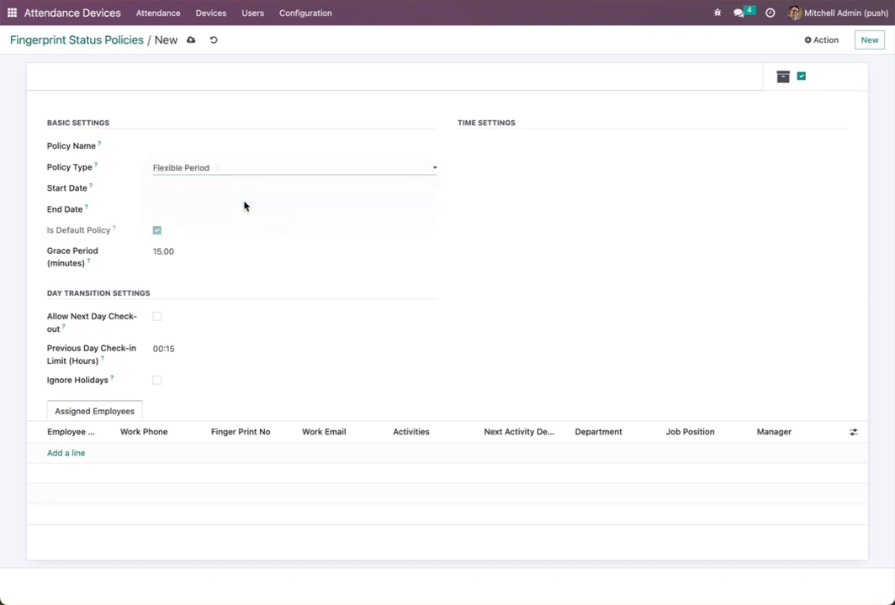
left_click(213, 40)
Open the Standard 40 hours/week working schedule from the first listed employee's record
left_click(15, 14)
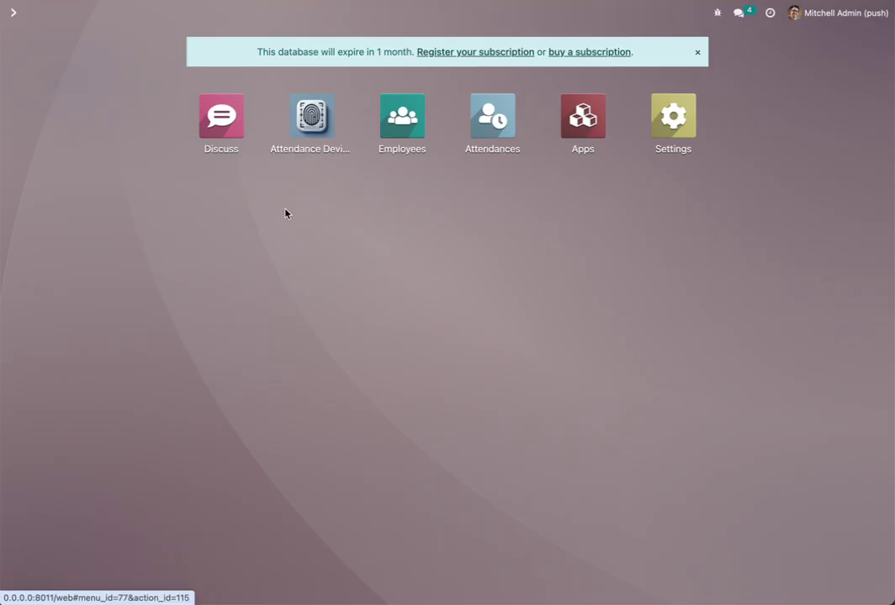
left_click(388, 119)
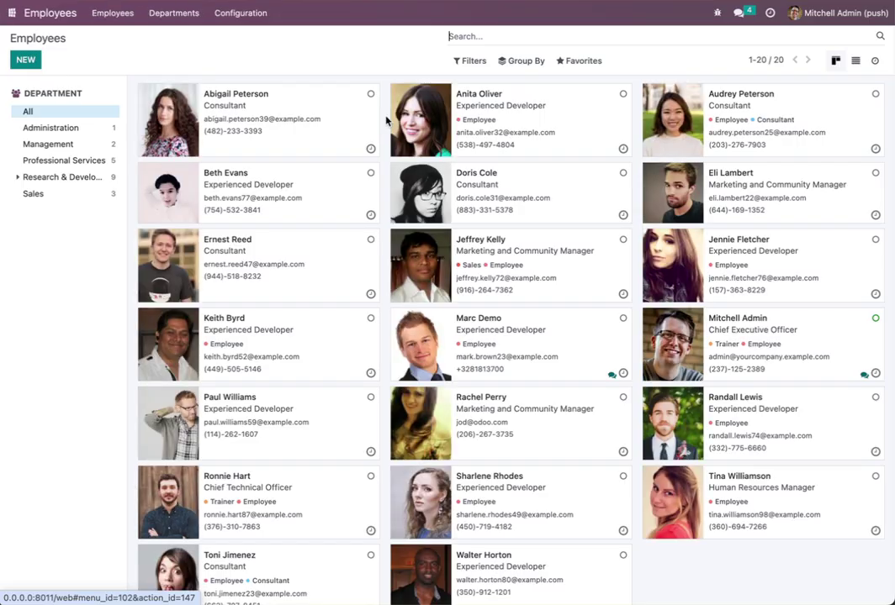
left_click(232, 125)
scroll(285, 282, "down", 2)
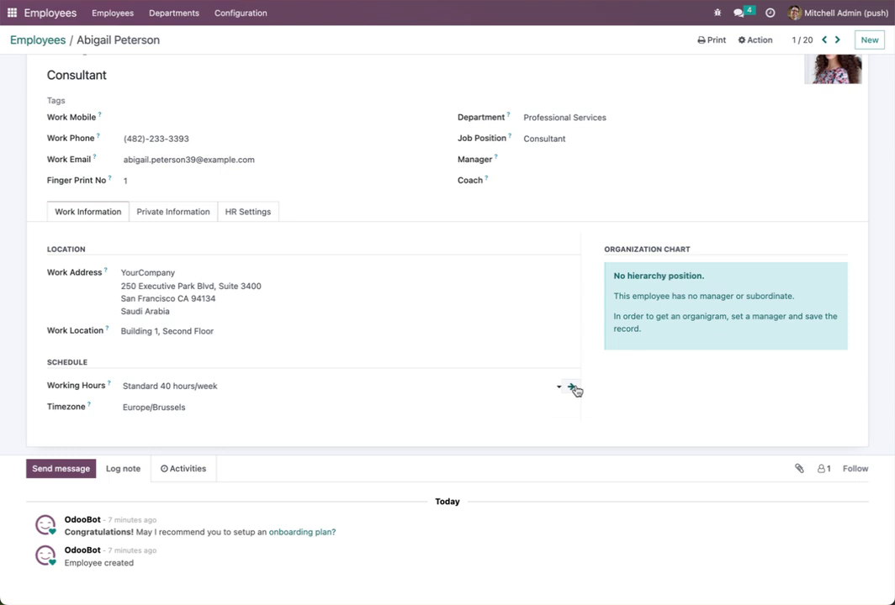
left_click(573, 388)
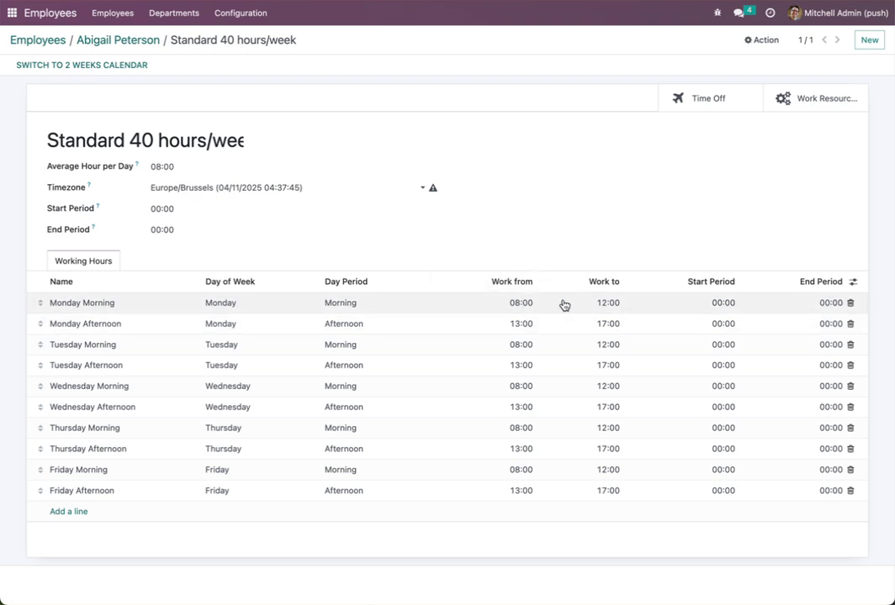
Set the Start Period of the Monday Morning line to 06:00 in the working schedule
left_click(702, 305)
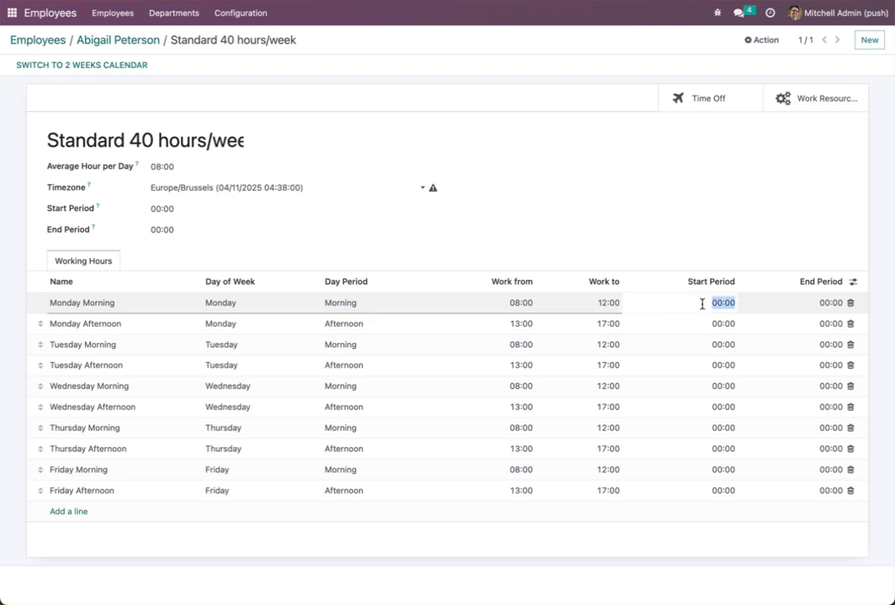
type("0")
left_click(726, 238)
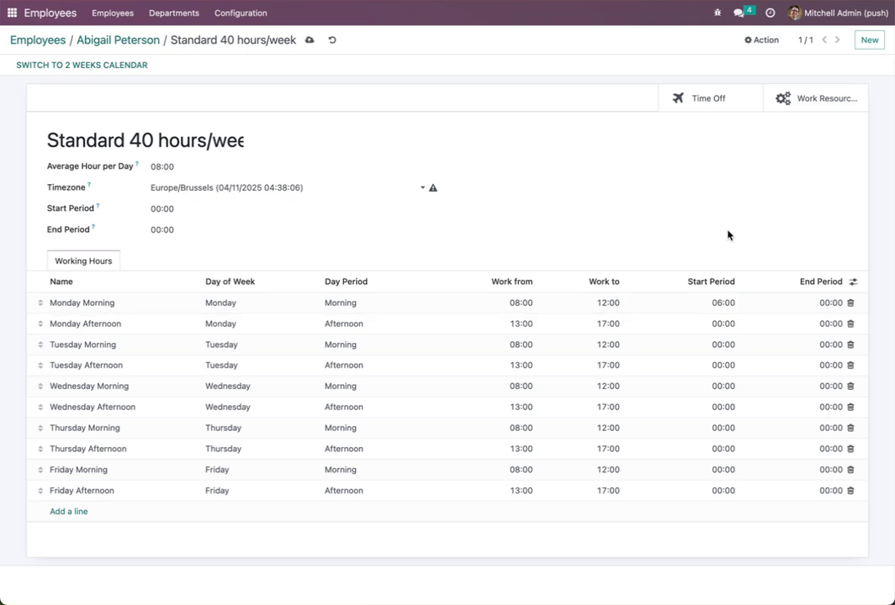
Set the End Period of the Monday Morning line to 12:45 in the working schedule
left_click(810, 306)
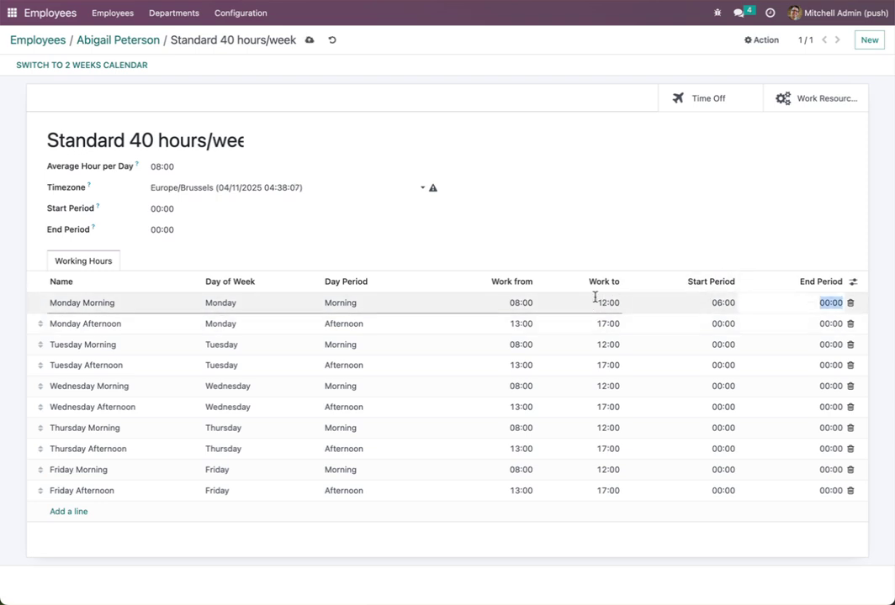
key("BackSpace")
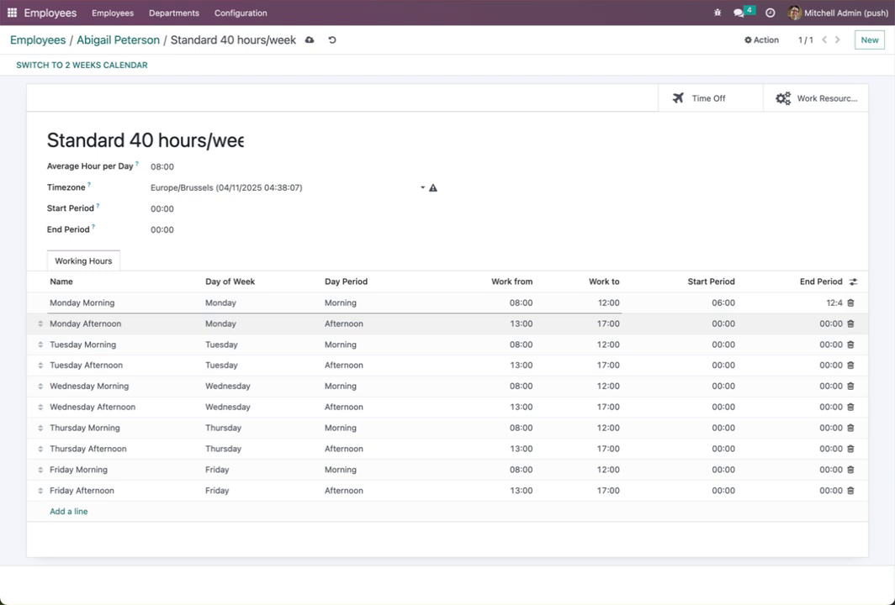
left_click(794, 241)
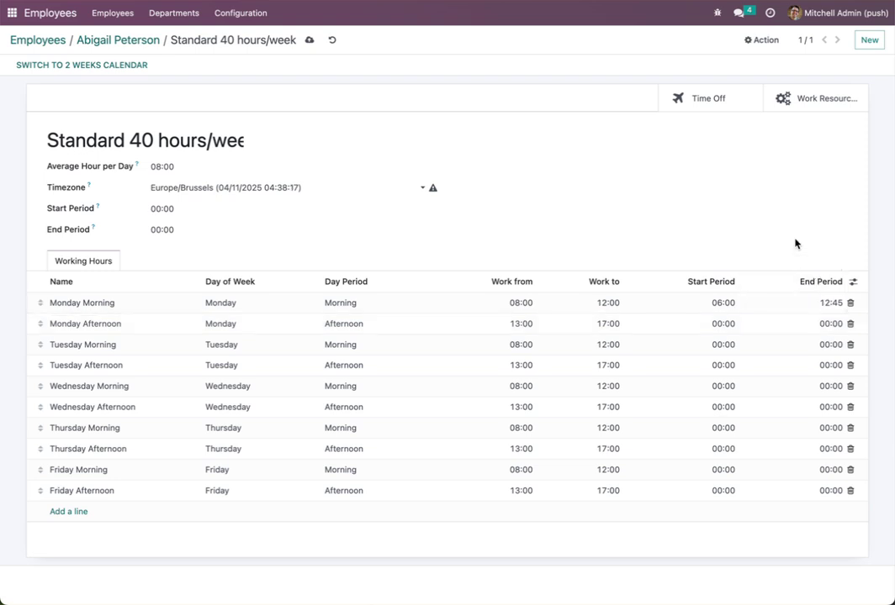
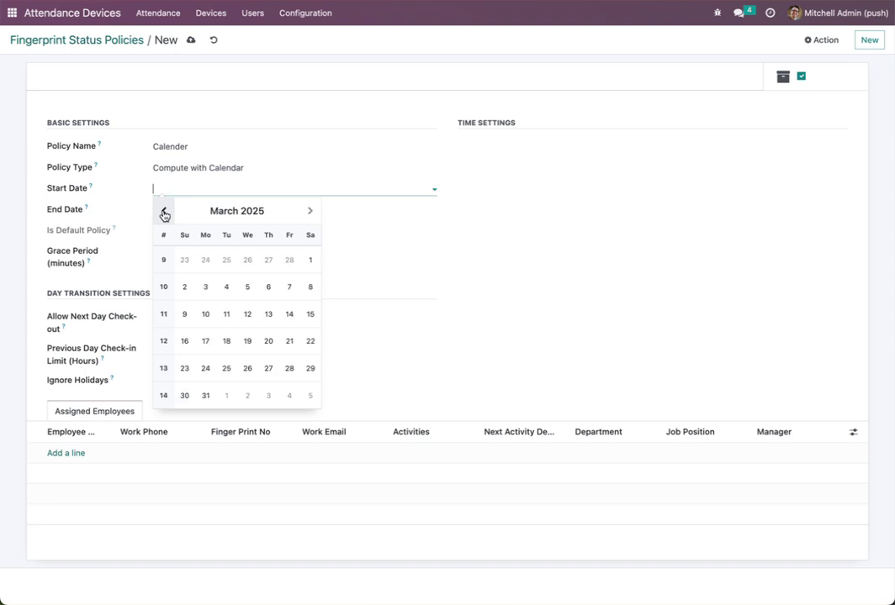
Set the Calender policy's start date to 10/27/2024 and assign the first listed employee to it
left_click(164, 212)
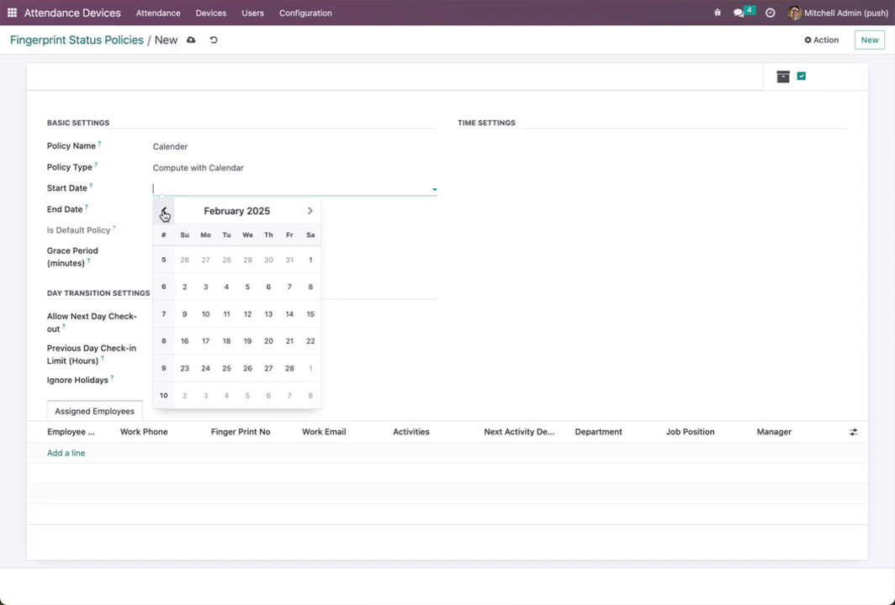
left_click(164, 212)
left_click(164, 212)
left_click(164, 212)
left_click(184, 259)
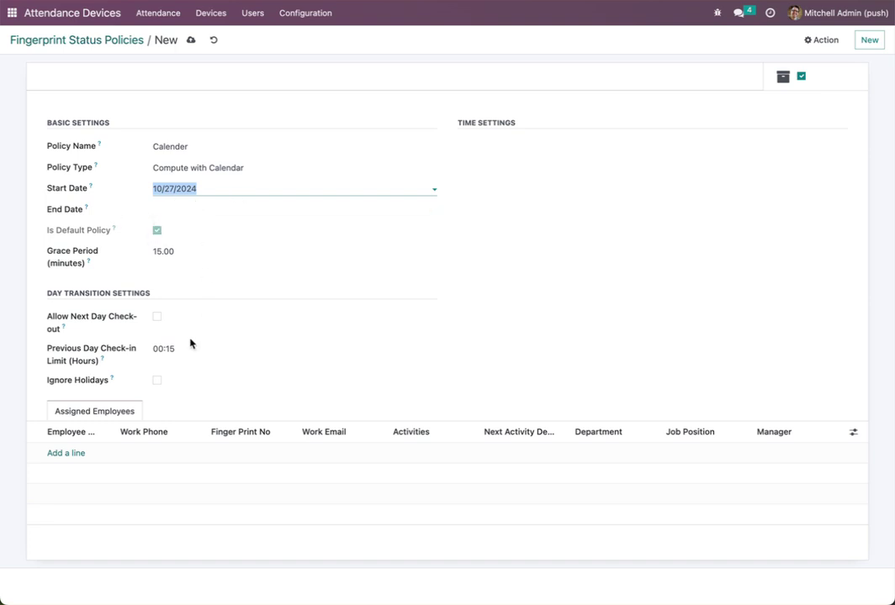
left_click(70, 453)
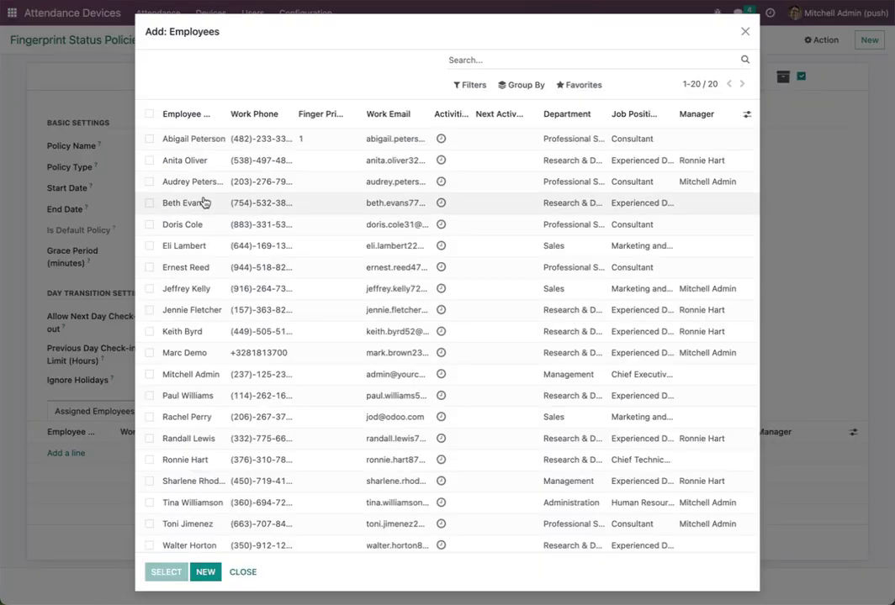
left_click(190, 139)
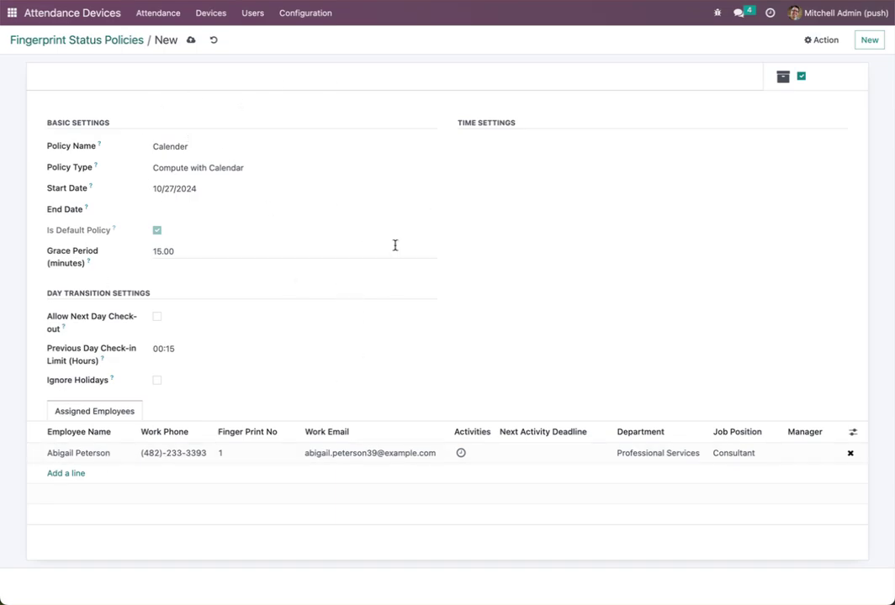
Set the Calender policy's end date to 03/31/2025 and save the policy
left_click(177, 211)
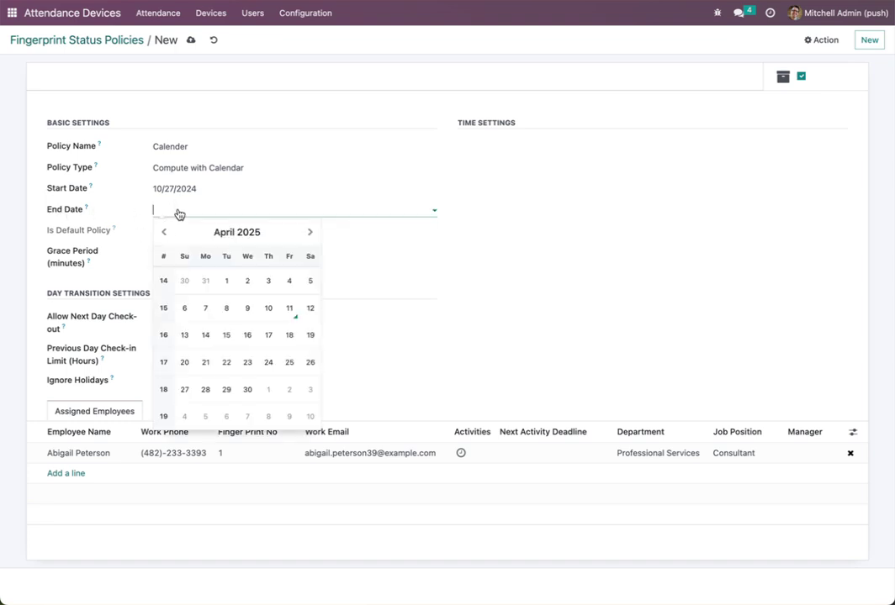
left_click(203, 283)
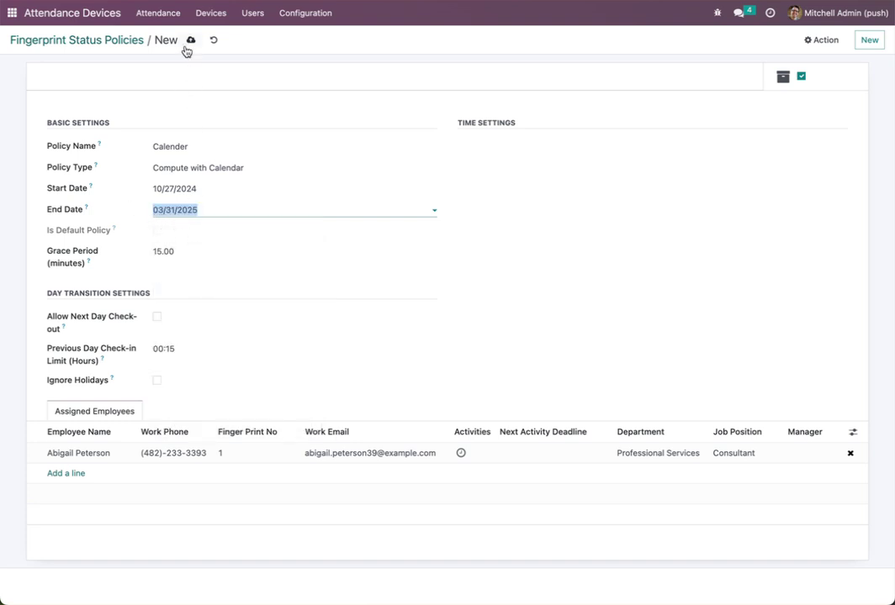
left_click(236, 243)
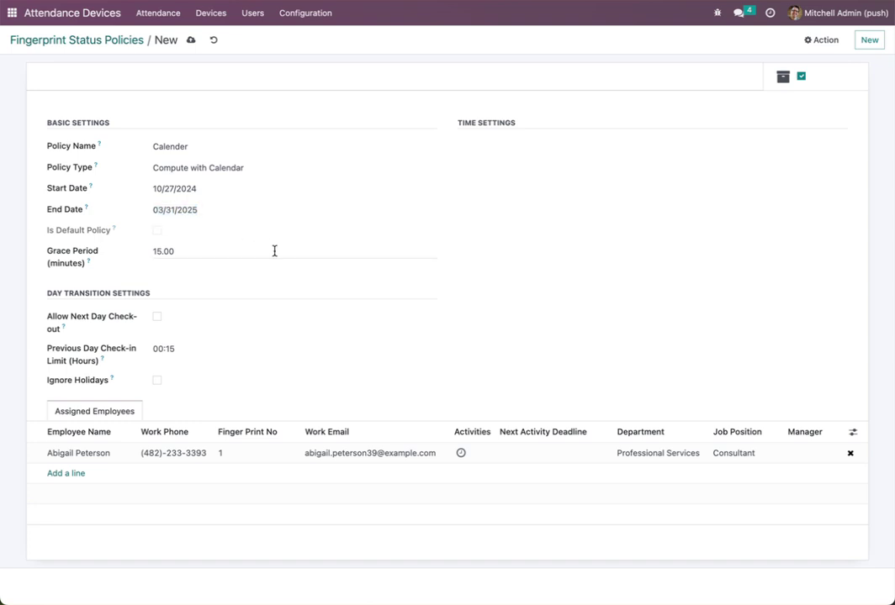
left_click(190, 40)
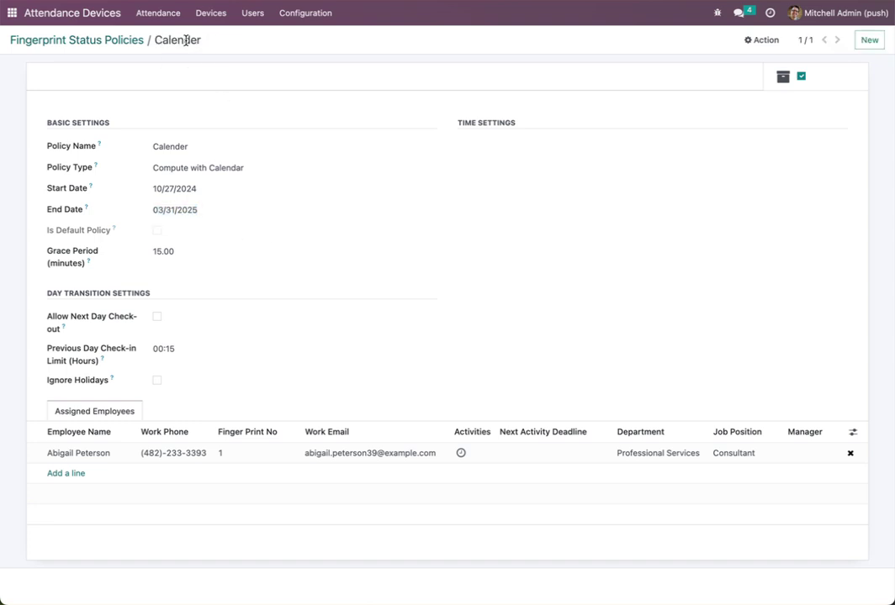
Start a new fingerprint status policy with First Check Time as its policy type
left_click(61, 38)
left_click(24, 59)
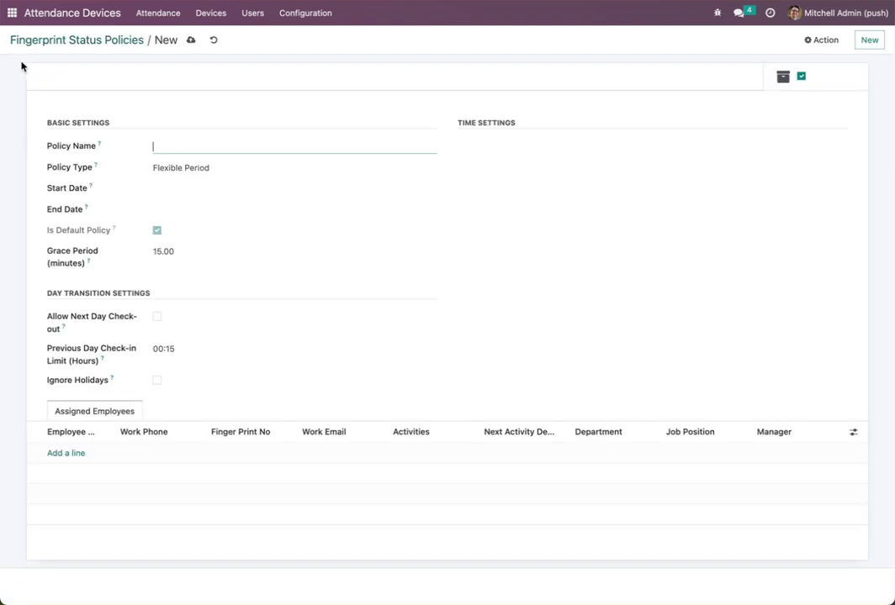
left_click(166, 167)
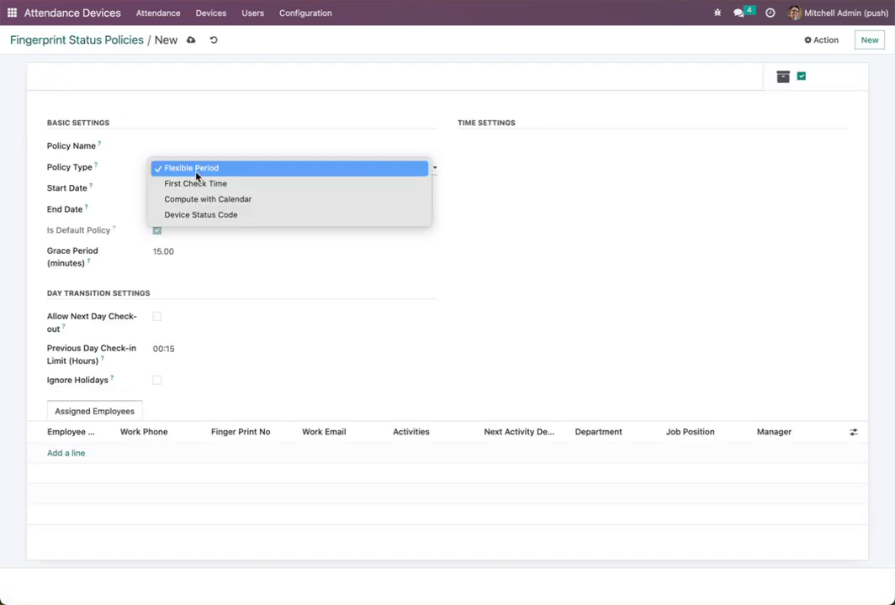
left_click(262, 186)
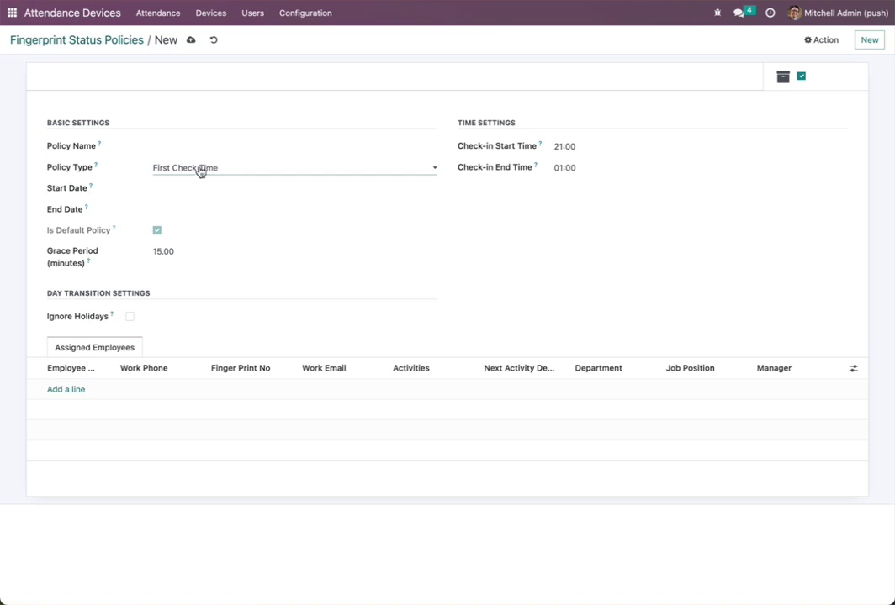
Set the First Check Time policy's check-in start time to 08:00 and check-in end time to 10:00
double_click(596, 148)
triple_click(595, 148)
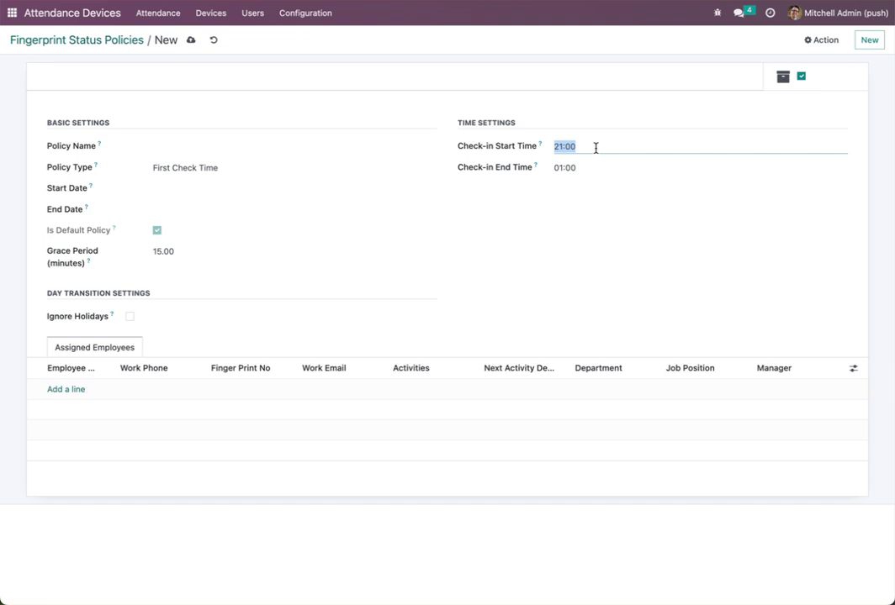
left_click(595, 148)
triple_click(575, 148)
type("08")
left_click(581, 167)
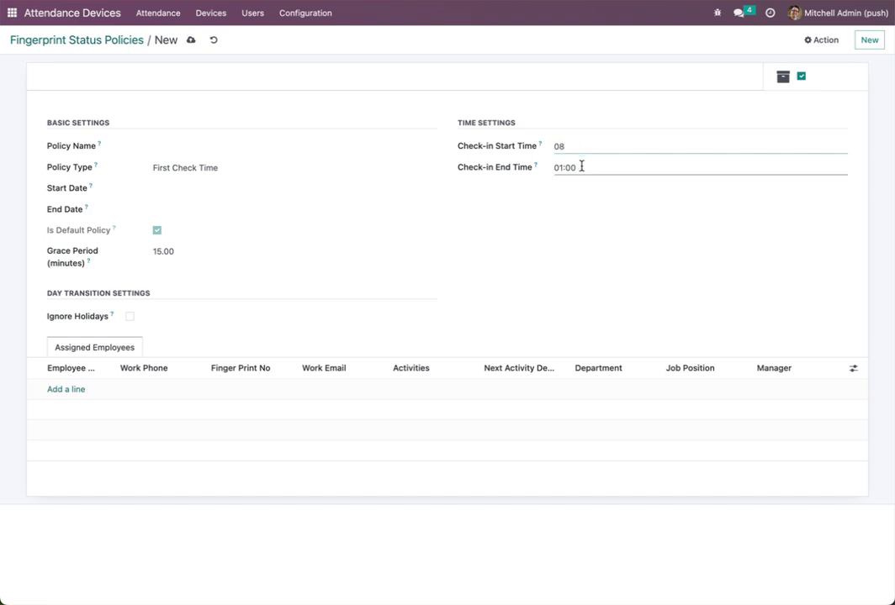
triple_click(581, 167)
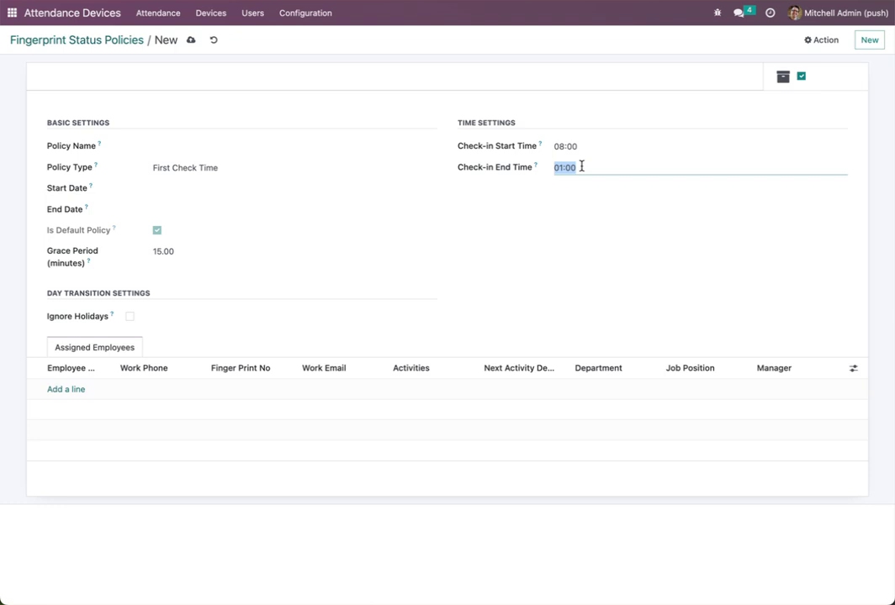
type("10")
left_click(623, 234)
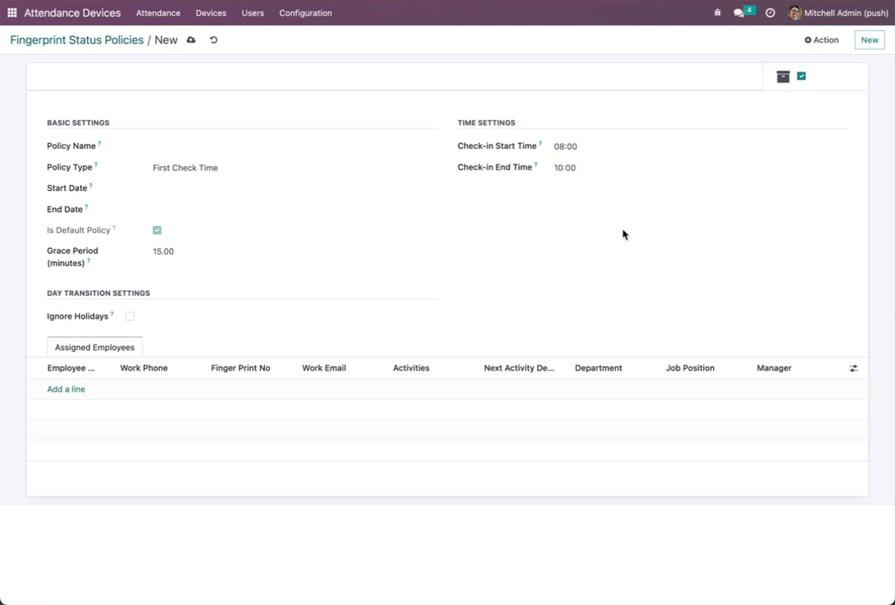
Give the First Check Time policy the start date 04/01/2025 and the name Start, and save it
left_click(191, 43)
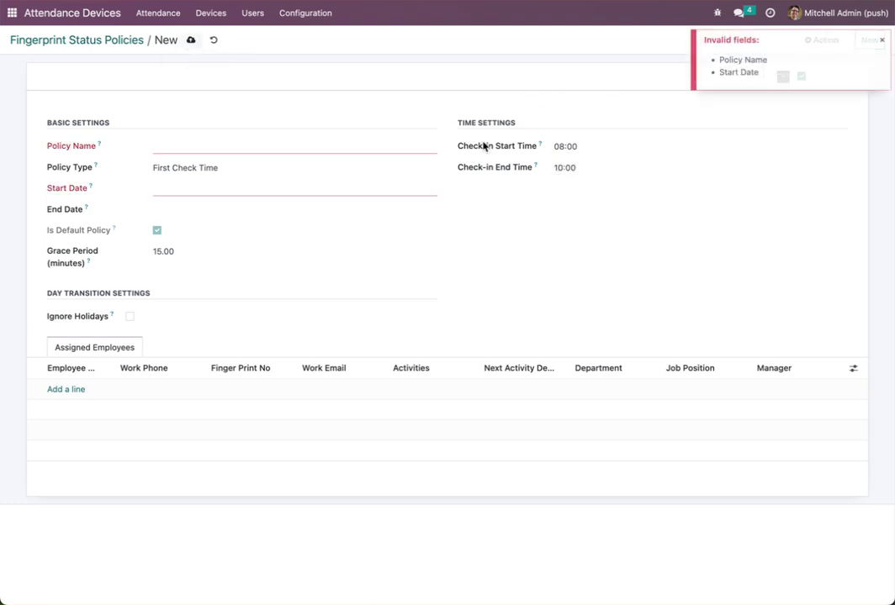
left_click(335, 189)
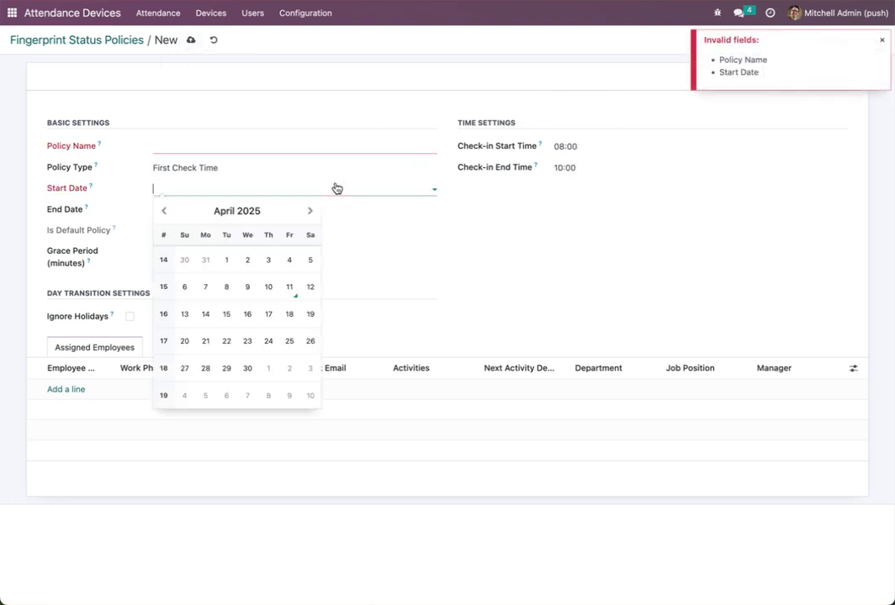
left_click(227, 259)
left_click(187, 143)
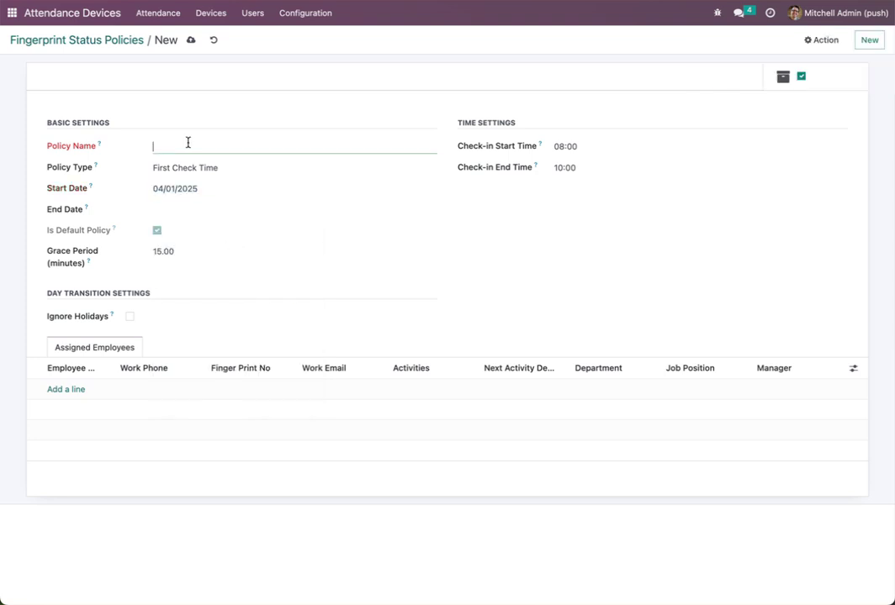
type("Start")
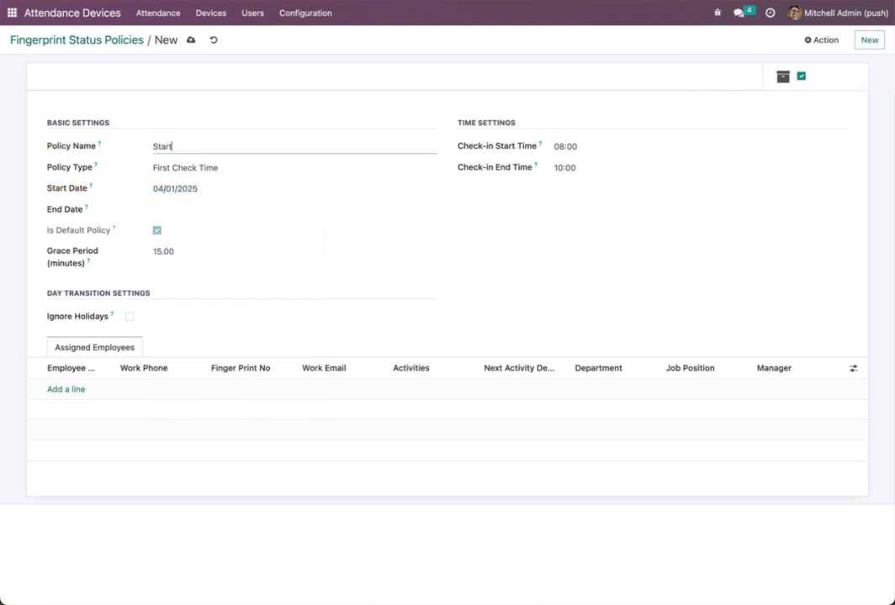
left_click(191, 39)
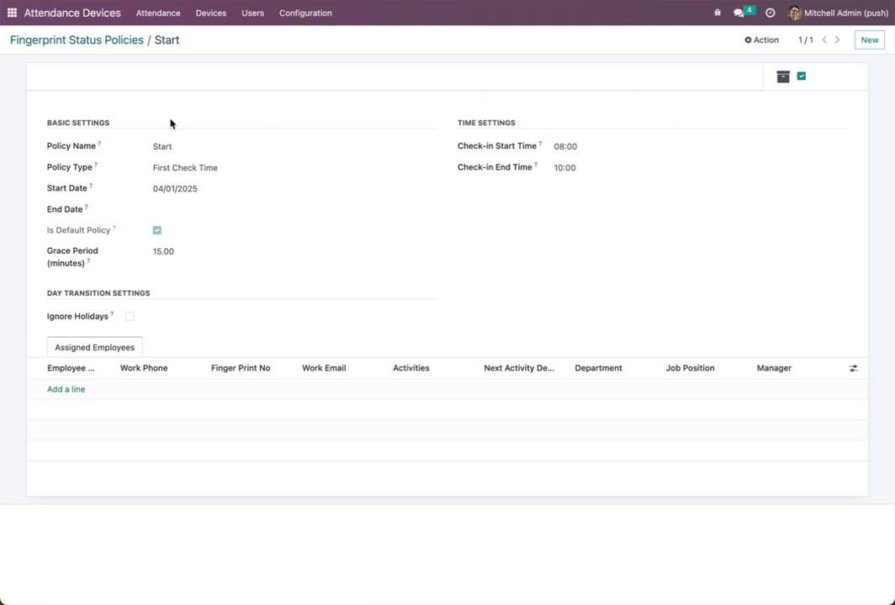
Examine the available policy types in another new fingerprint status policy and discard that policy
left_click(866, 39)
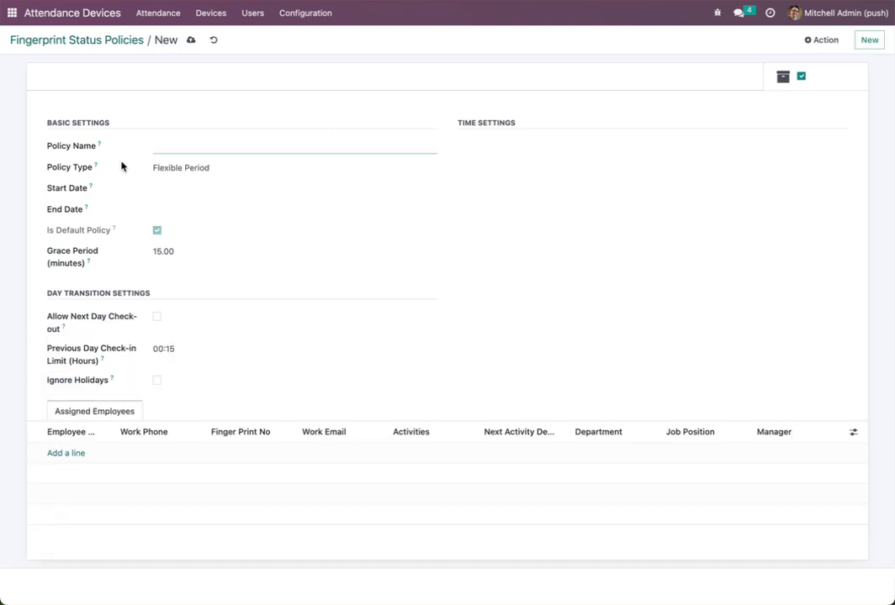
left_click(180, 171)
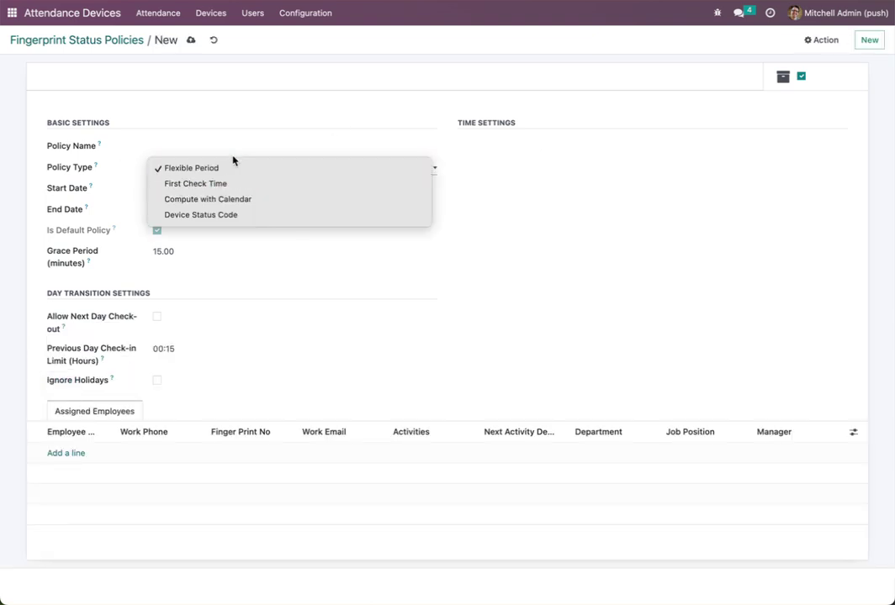
left_click(235, 147)
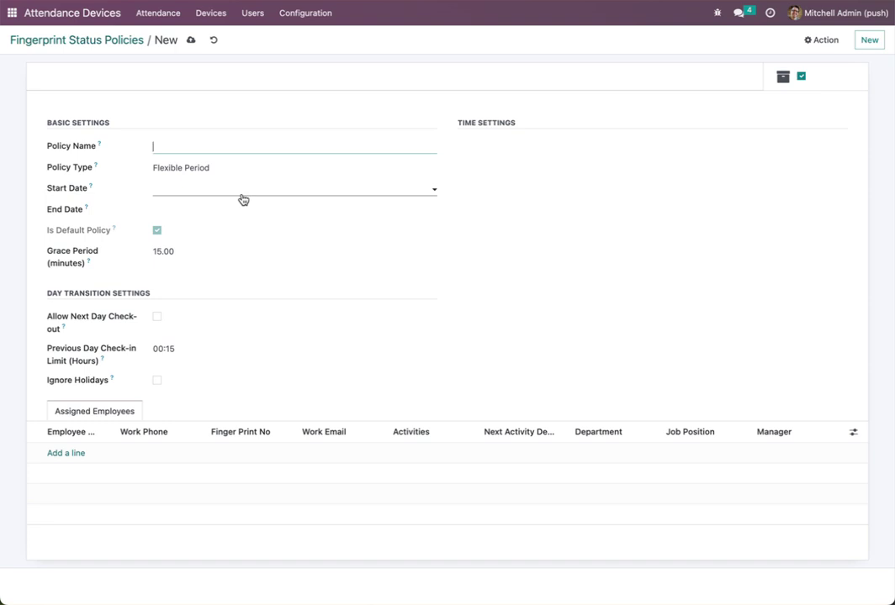
left_click(214, 42)
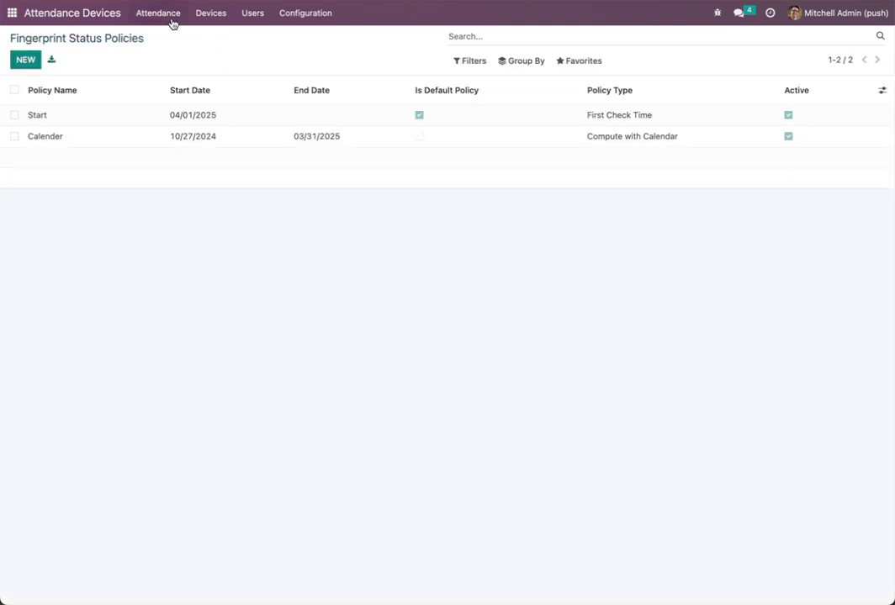
Open the attendance records and examine the batch actions offered when all of them are selected
left_click(168, 18)
left_click(177, 38)
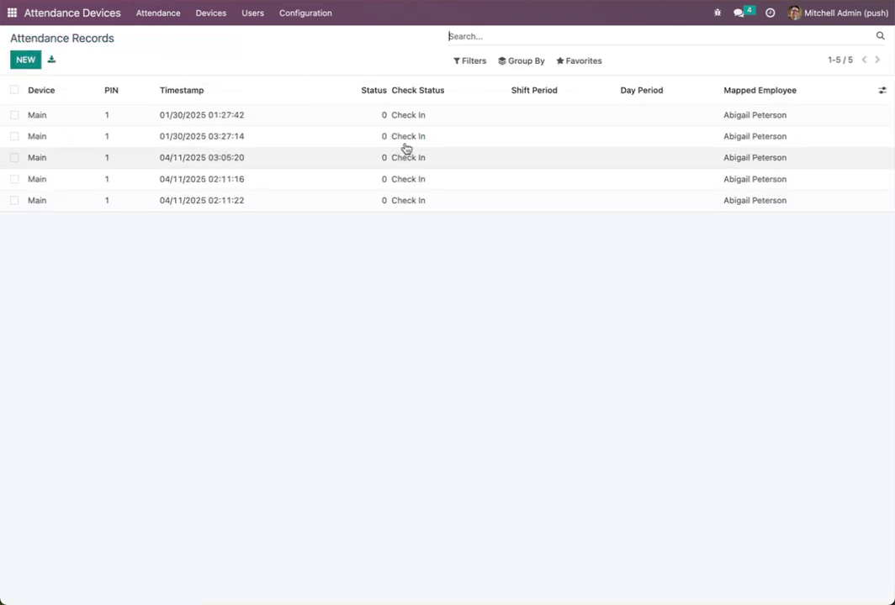
left_click(13, 90)
left_click(400, 61)
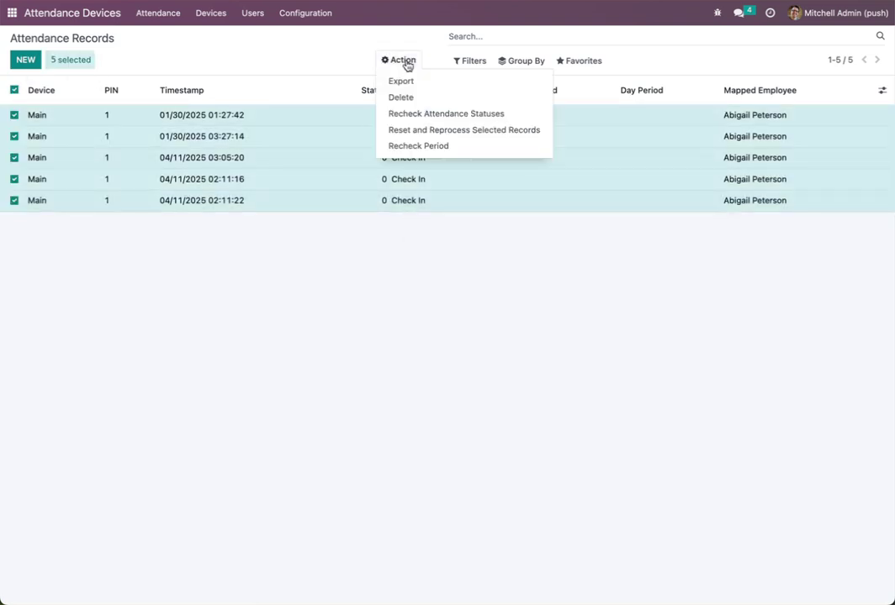
left_click(421, 257)
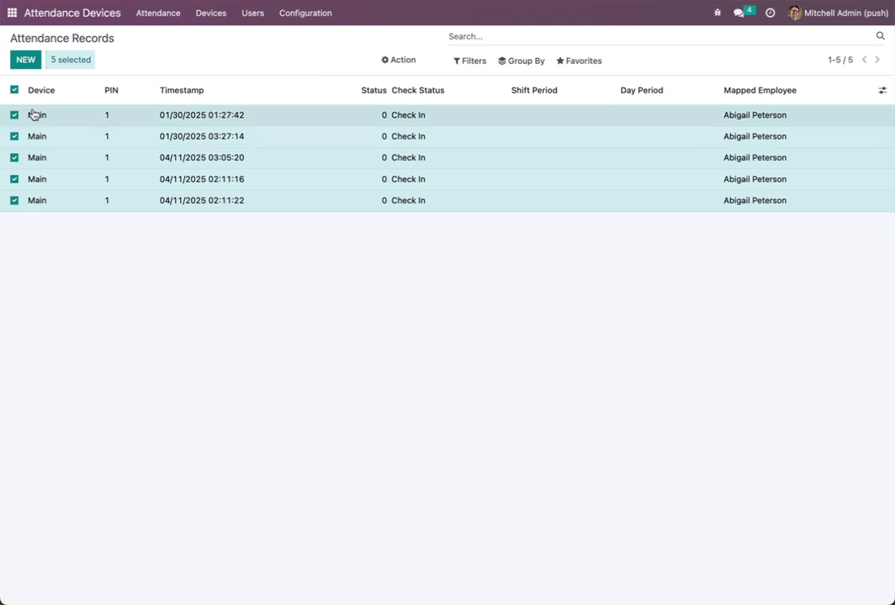
left_click(13, 90)
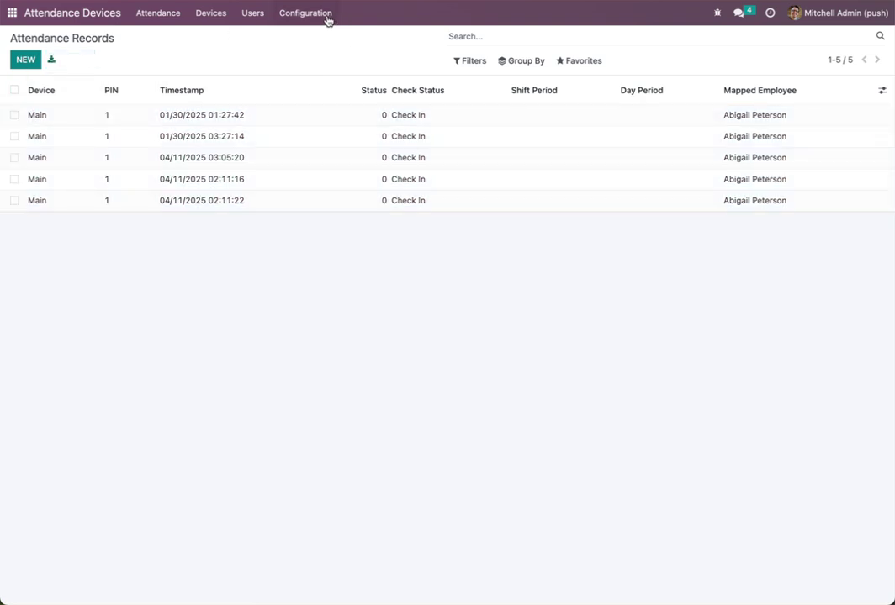
left_click(327, 20)
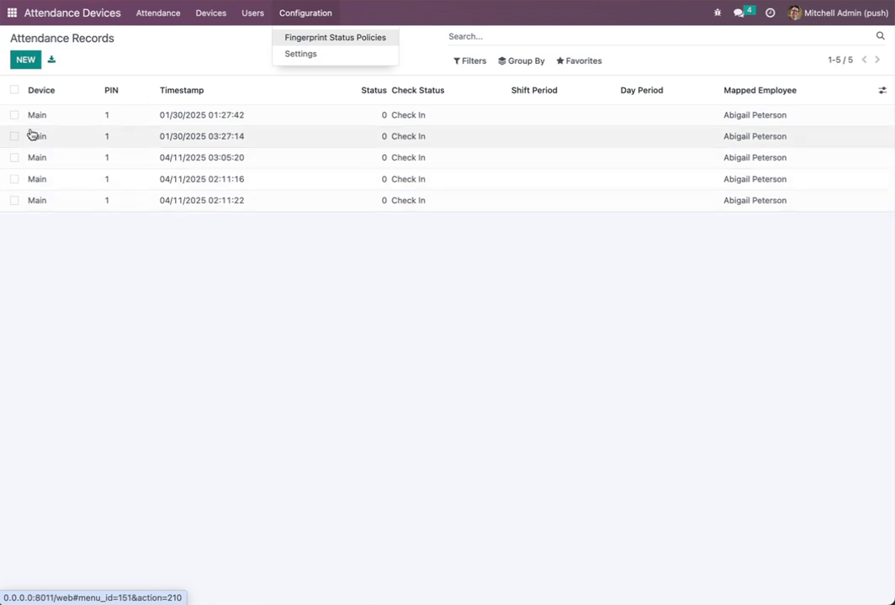
Start a period recheck for all attendance records and choose the mapped employee as the employee to recheck
left_click(14, 89)
left_click(398, 60)
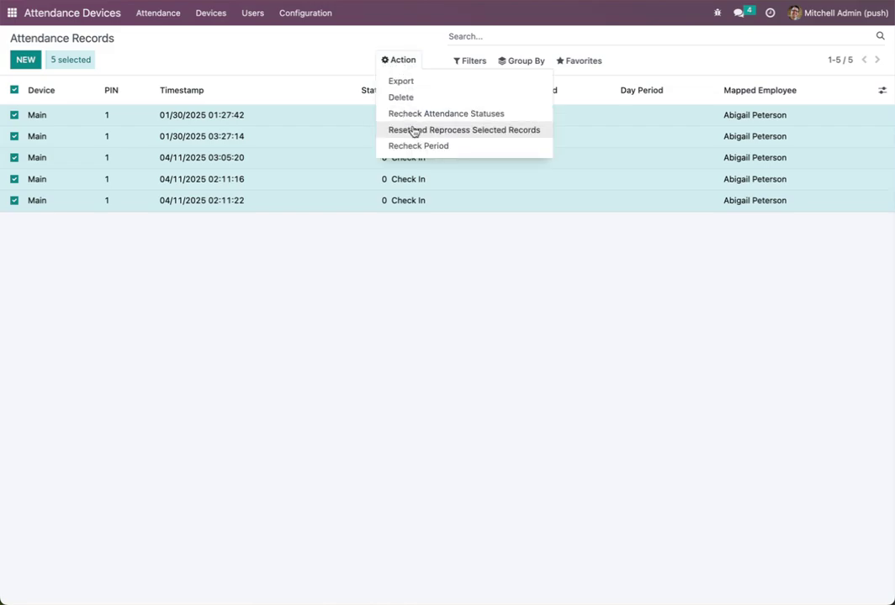
left_click(419, 145)
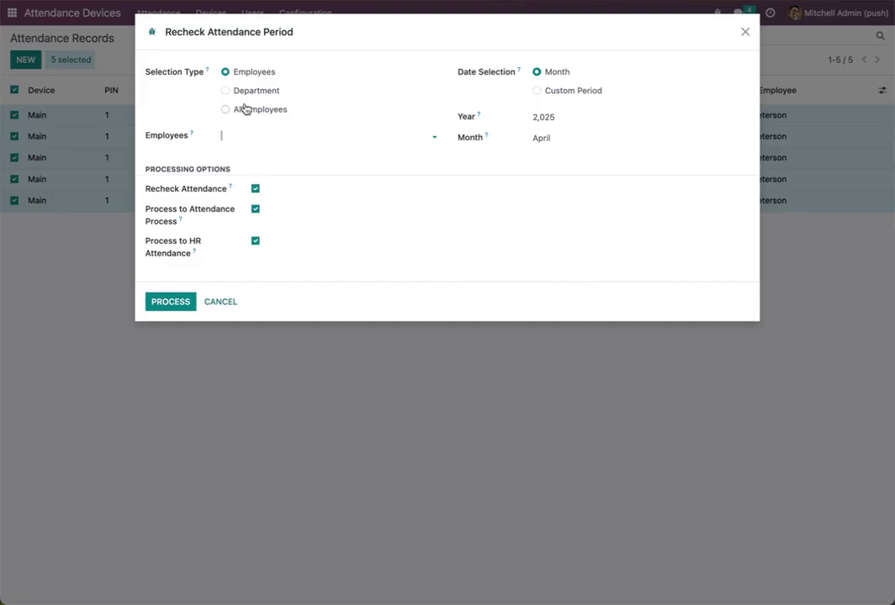
left_click(253, 138)
left_click(246, 154)
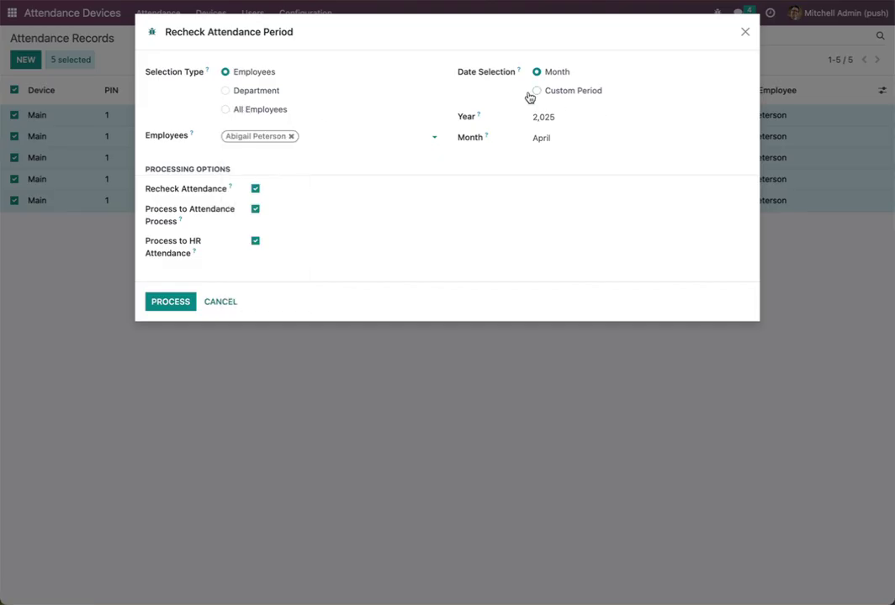
Process the attendance recheck by month for April 2025 with all processing options enabled, and close the dialog
left_click(545, 139)
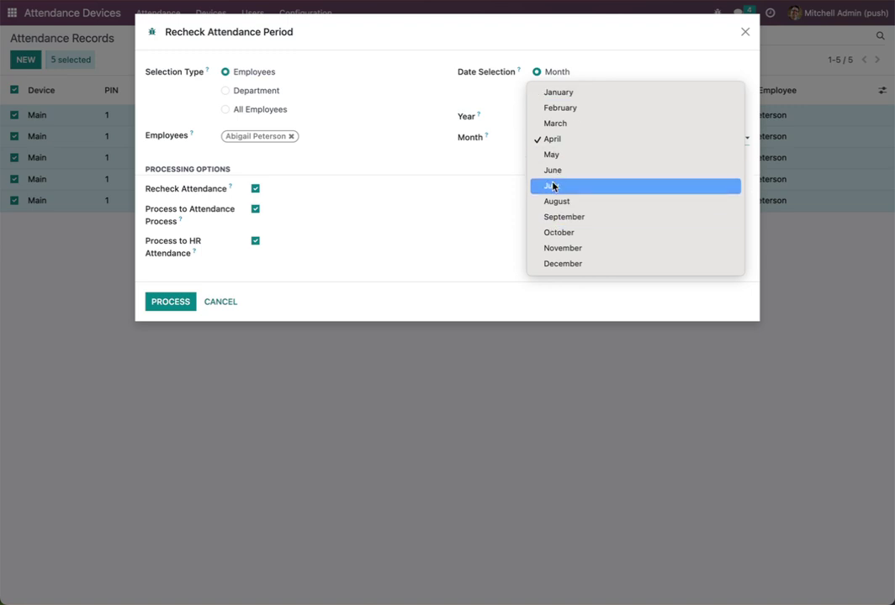
left_click(538, 142)
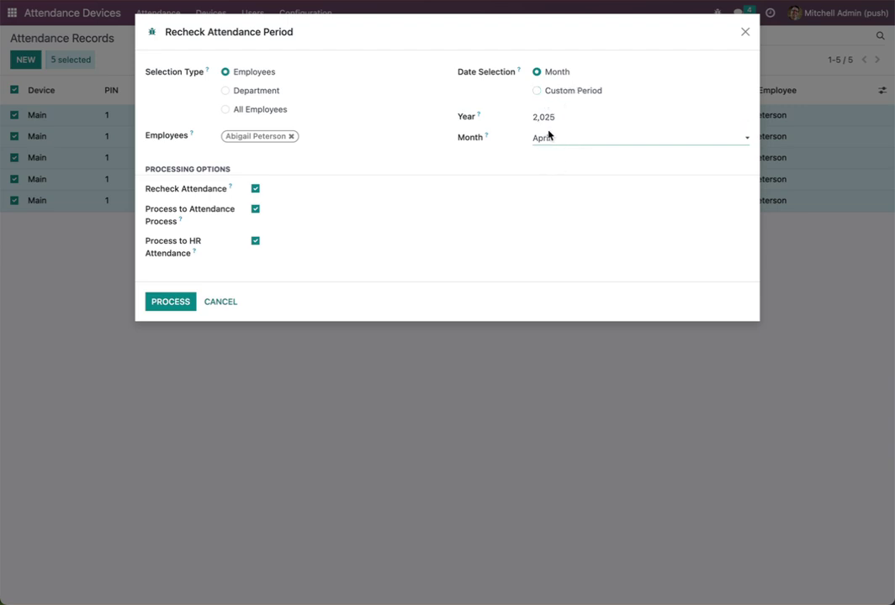
left_click(538, 92)
left_click(538, 73)
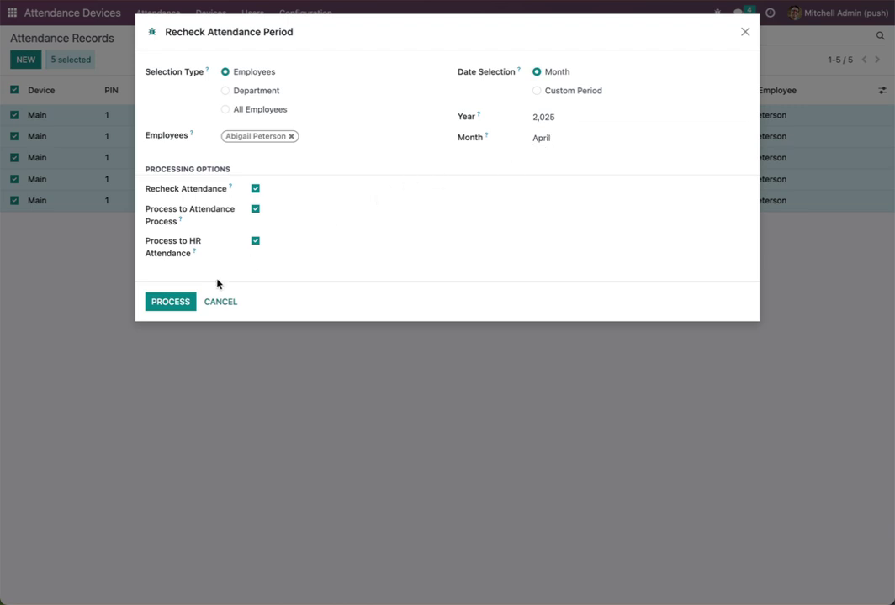
left_click(184, 304)
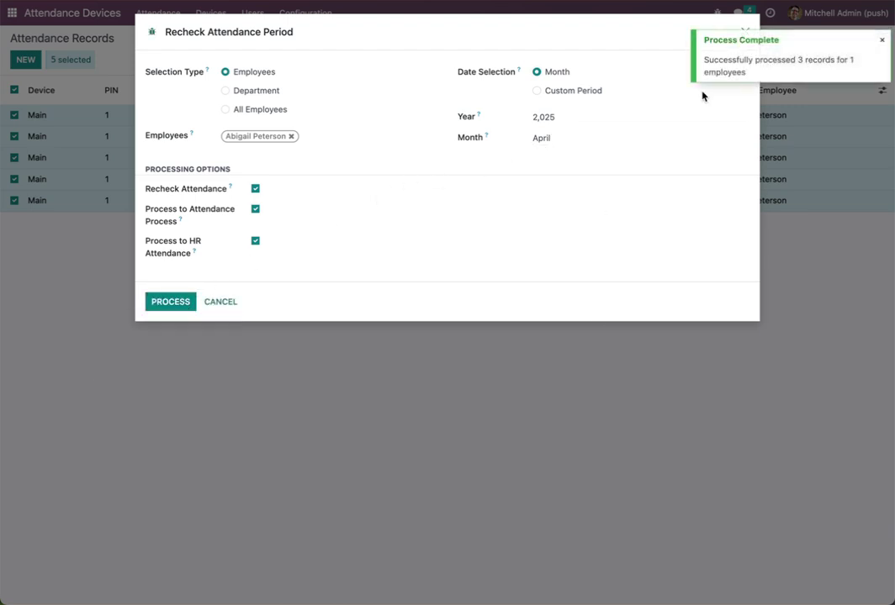
left_click(881, 39)
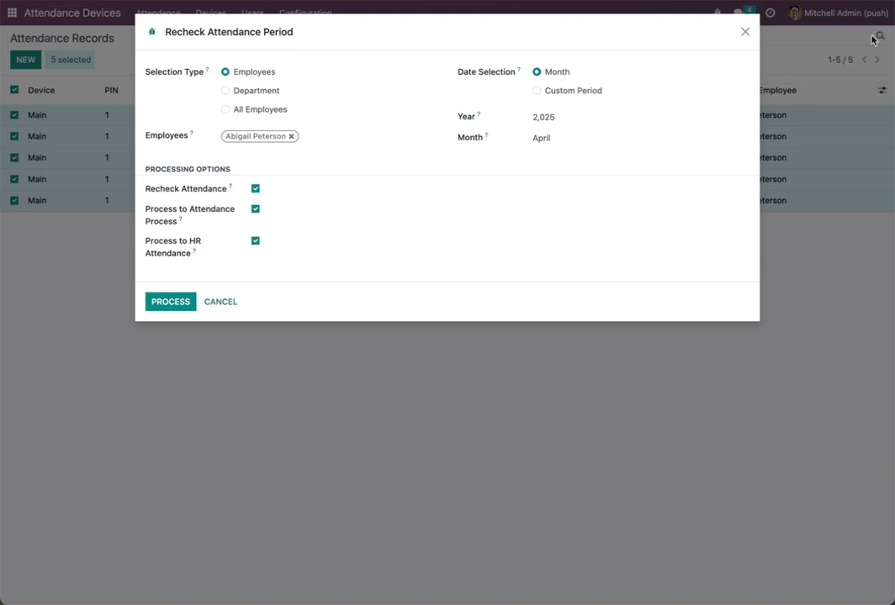
left_click(745, 33)
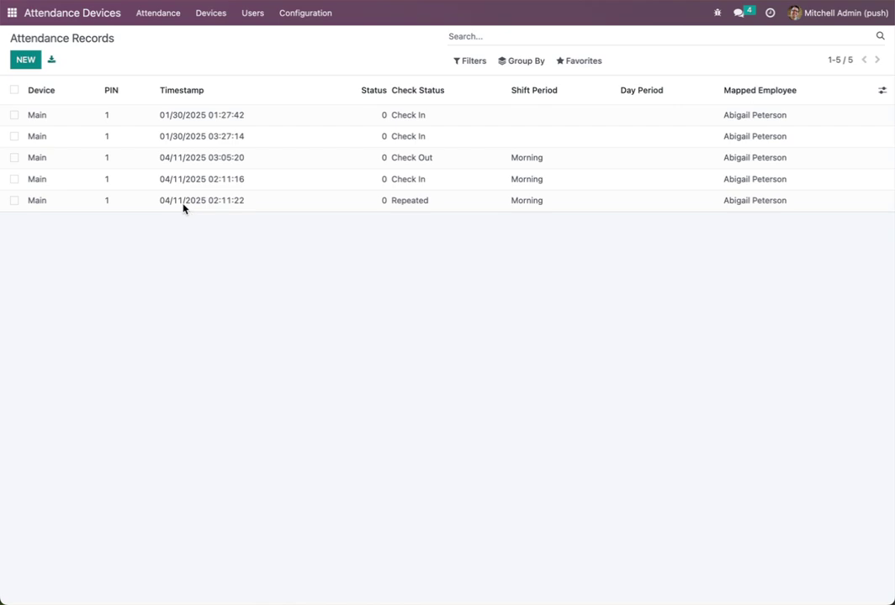
Open the scheduled actions list and search it for scheduled actions matching "att"
left_click(12, 15)
type("sche")
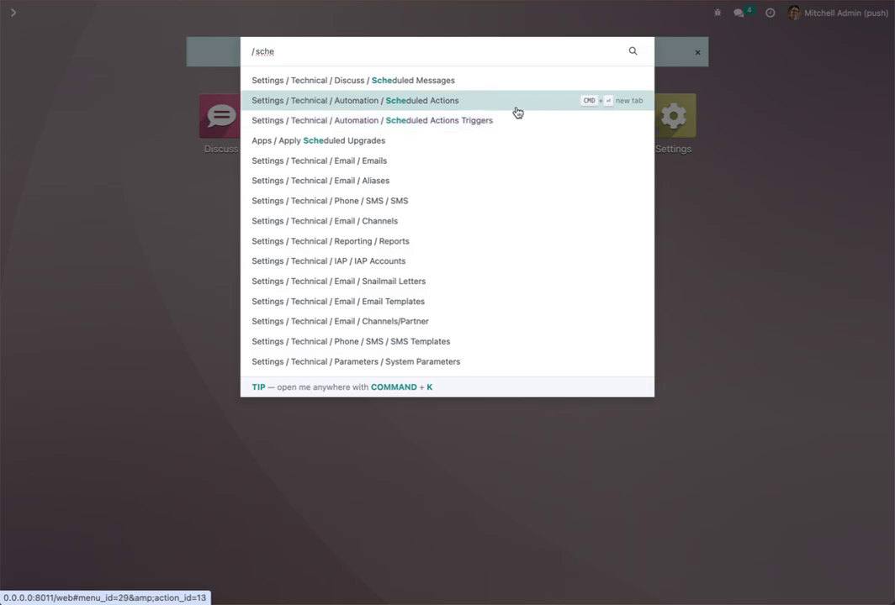
left_click(517, 111)
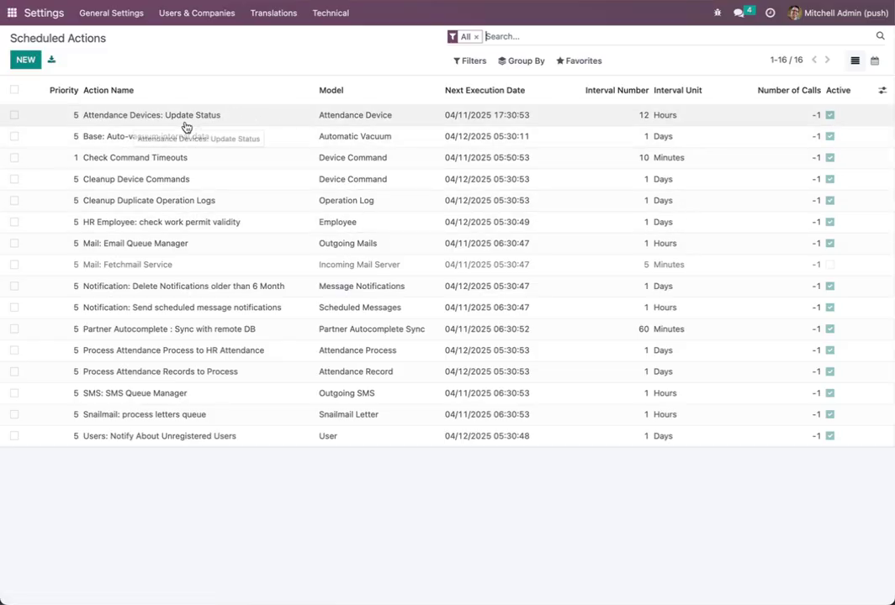
type("att")
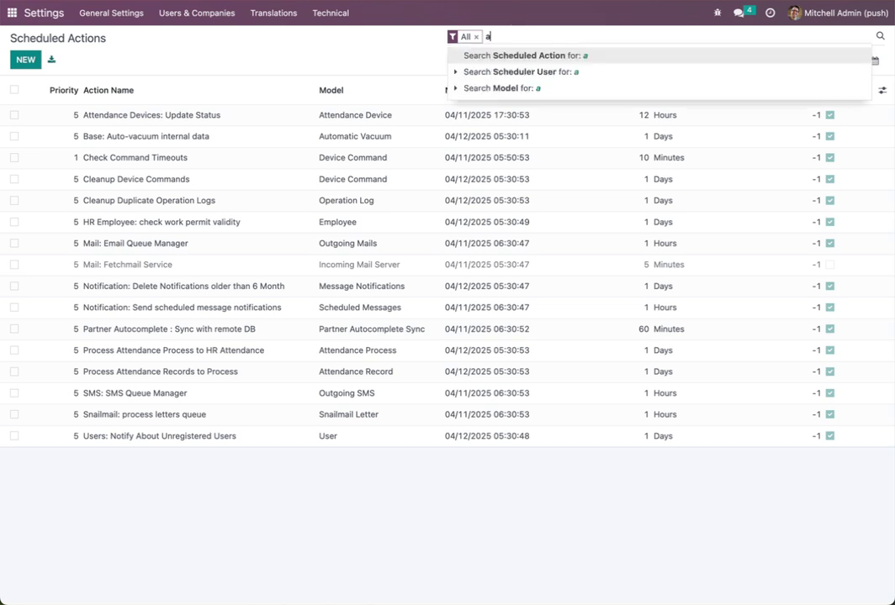
key("Return")
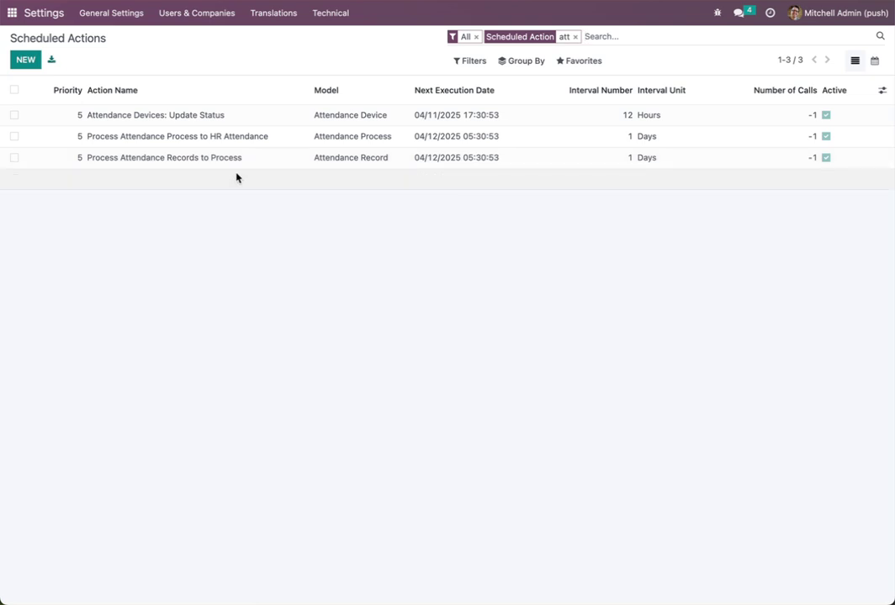
Switch back to Attendance Devices and review the rechecked attendance records and the Attendance Process list
left_click(12, 12)
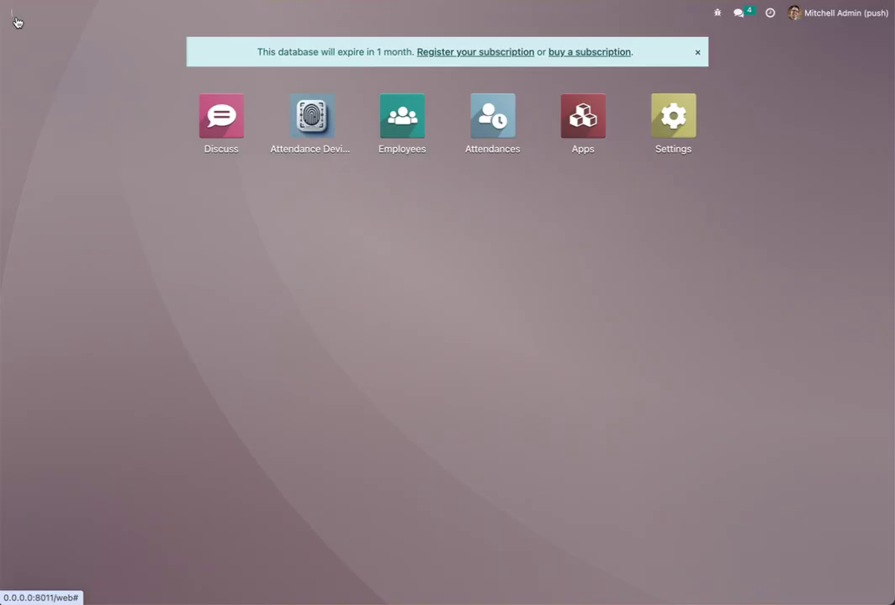
left_click(308, 134)
left_click(158, 12)
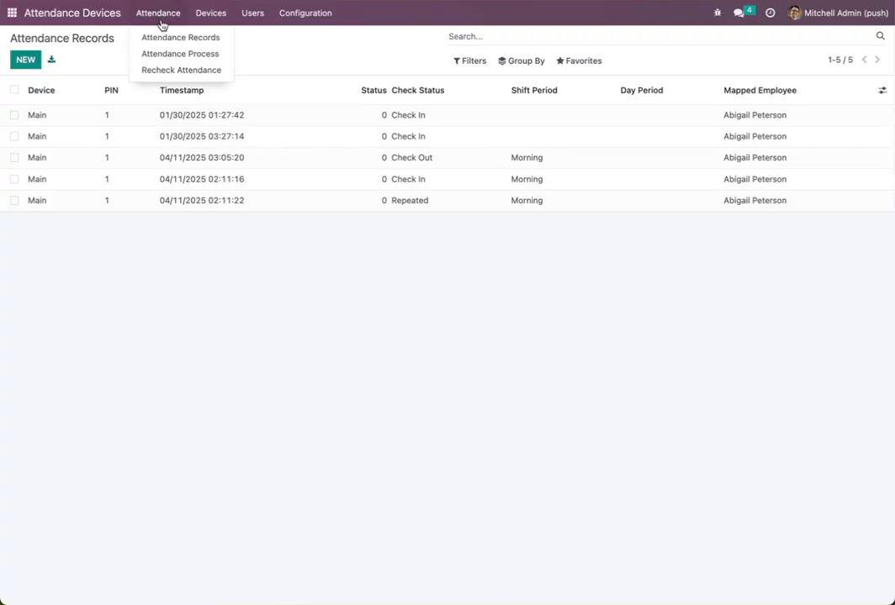
left_click(201, 38)
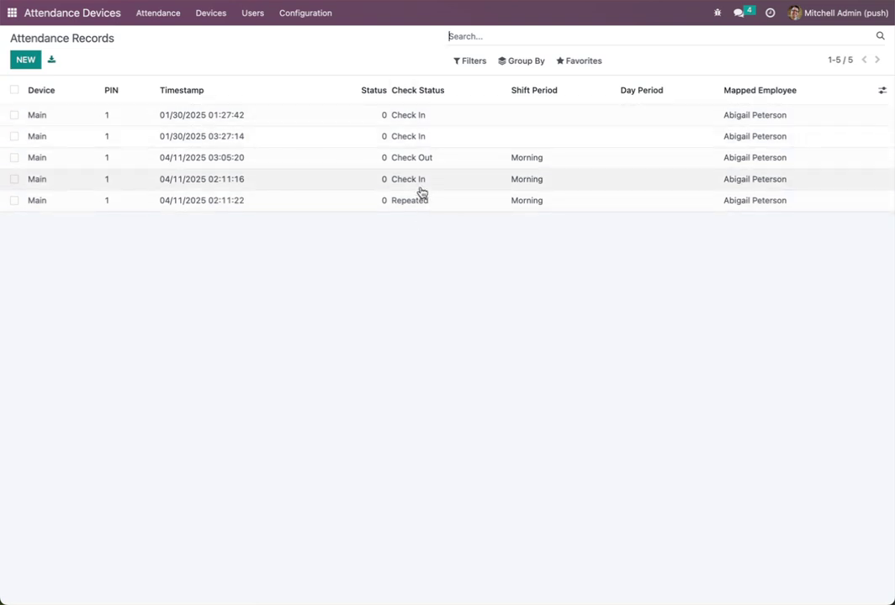
left_click(159, 12)
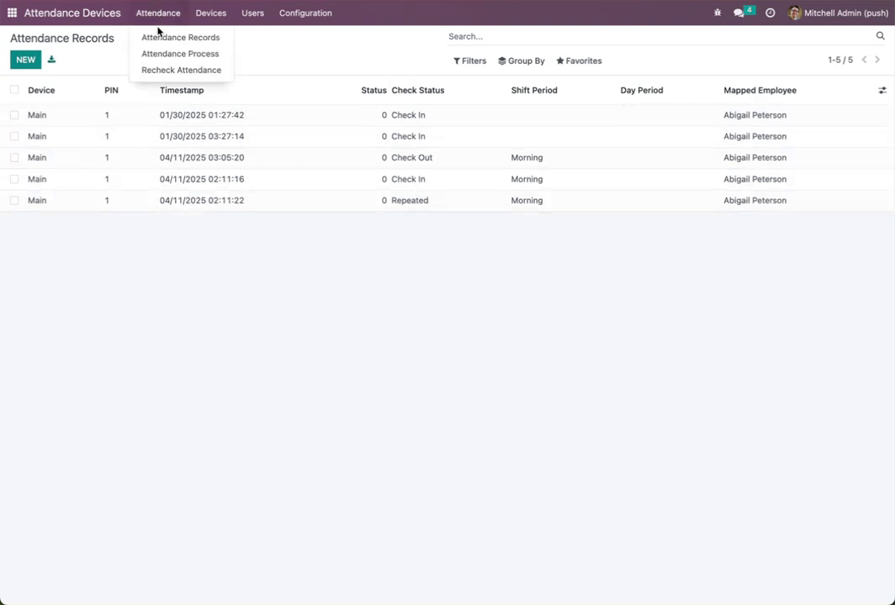
left_click(200, 56)
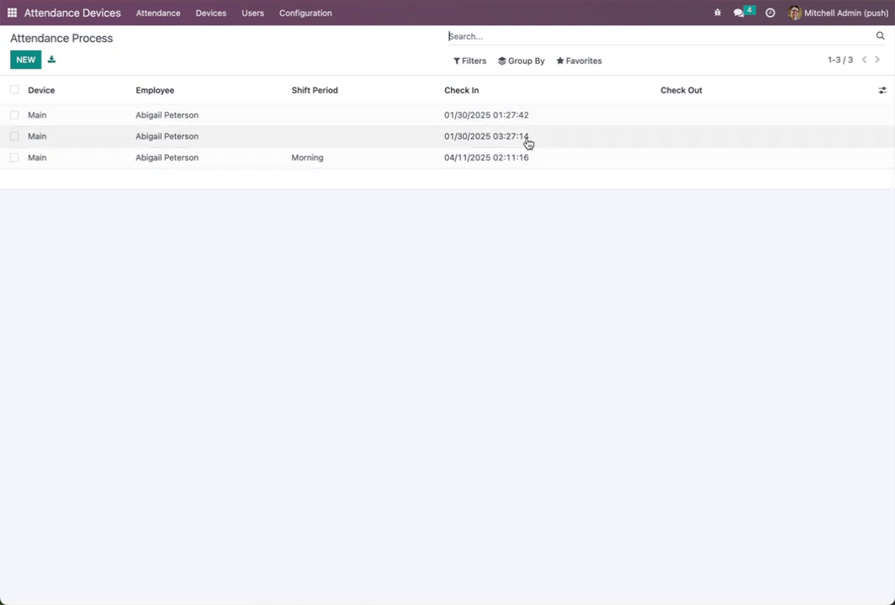
Compare the attendance records once more with the entries in the Attendance Process list
left_click(317, 18)
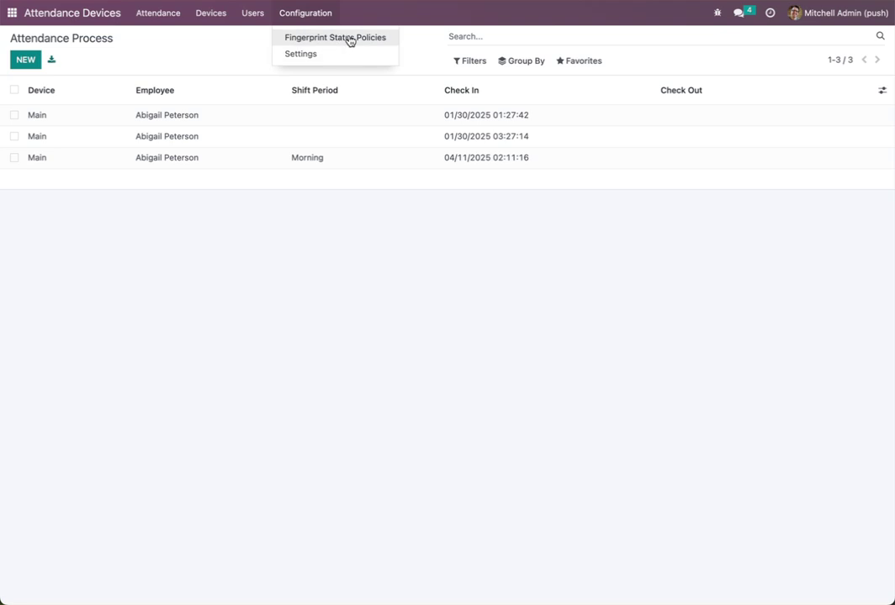
left_click(231, 50)
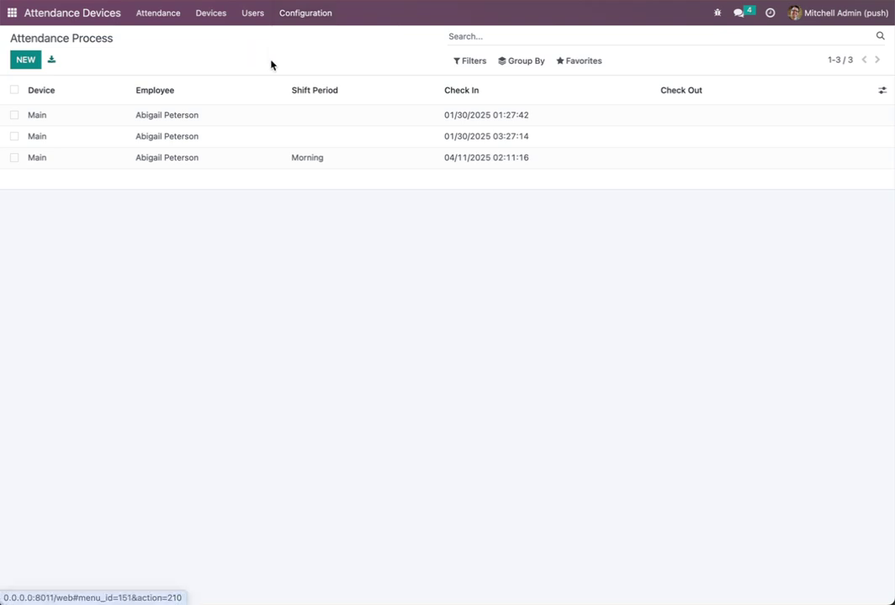
left_click(160, 14)
left_click(159, 38)
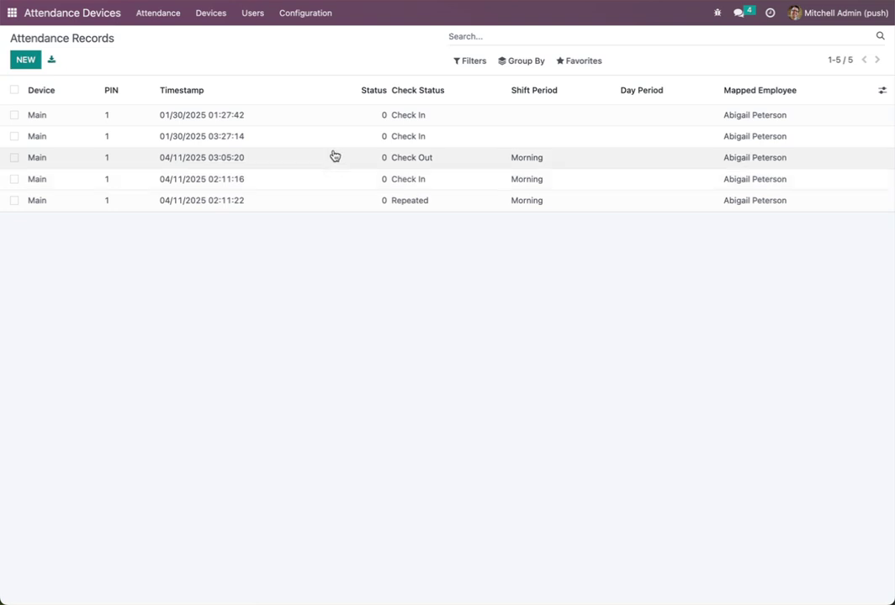
left_click(157, 11)
left_click(182, 72)
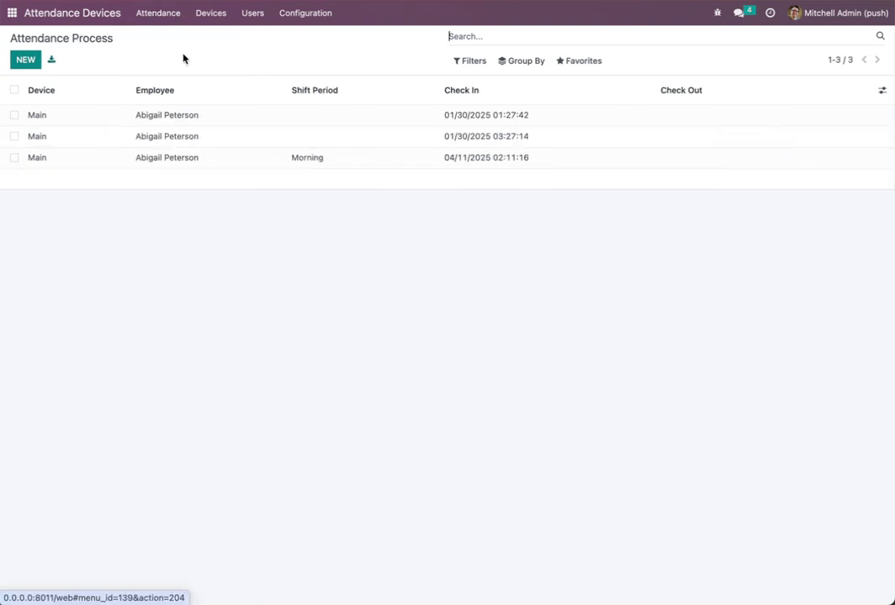
Switch to the Attendances app and examine its list of employee check-ins and check-outs
left_click(10, 13)
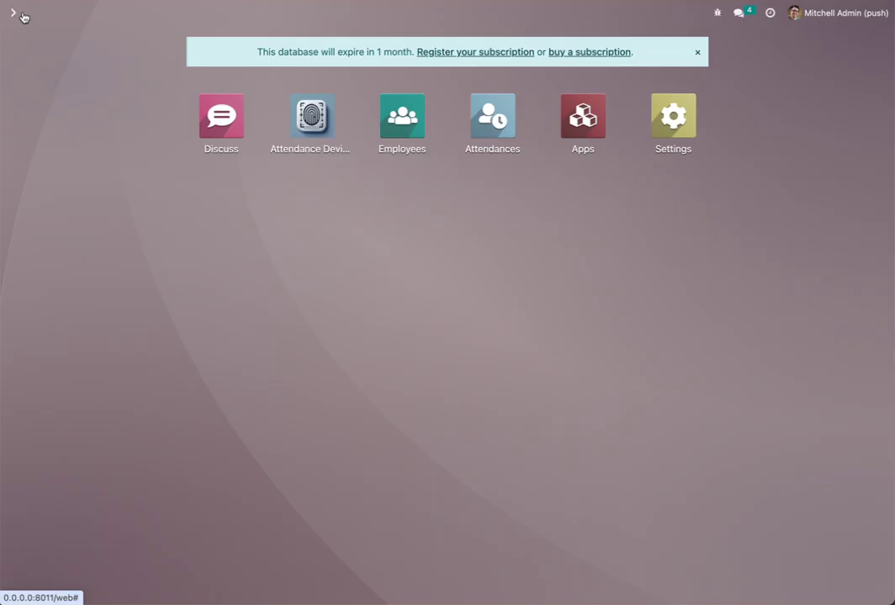
left_click(492, 122)
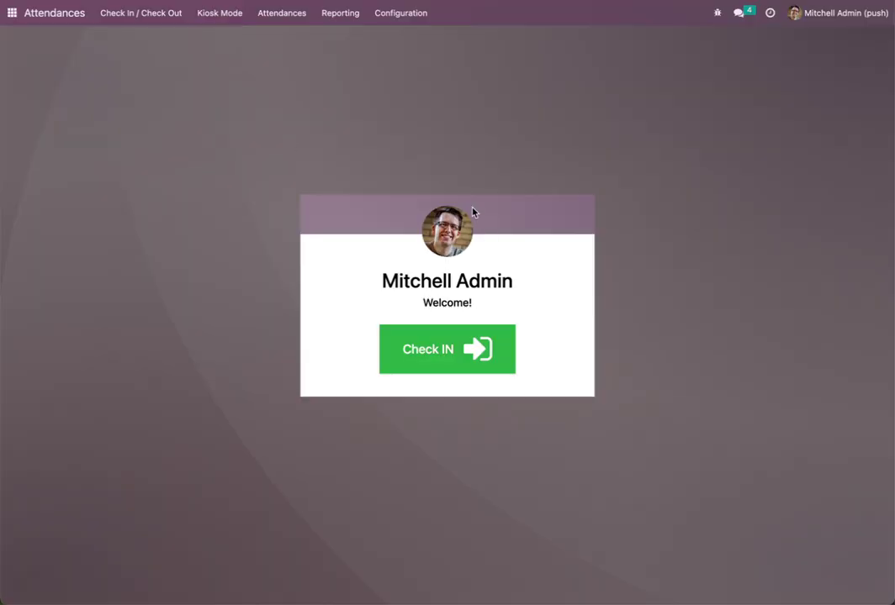
left_click(283, 14)
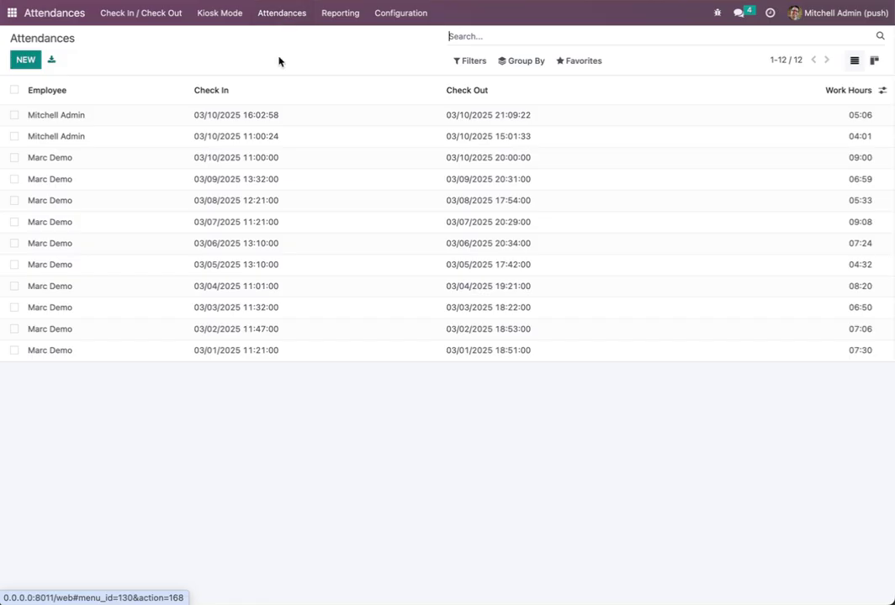
Search the scheduled actions for "att" again and examine the Process Attendance Process to HR Attendance action
left_click(11, 13)
left_click(653, 125)
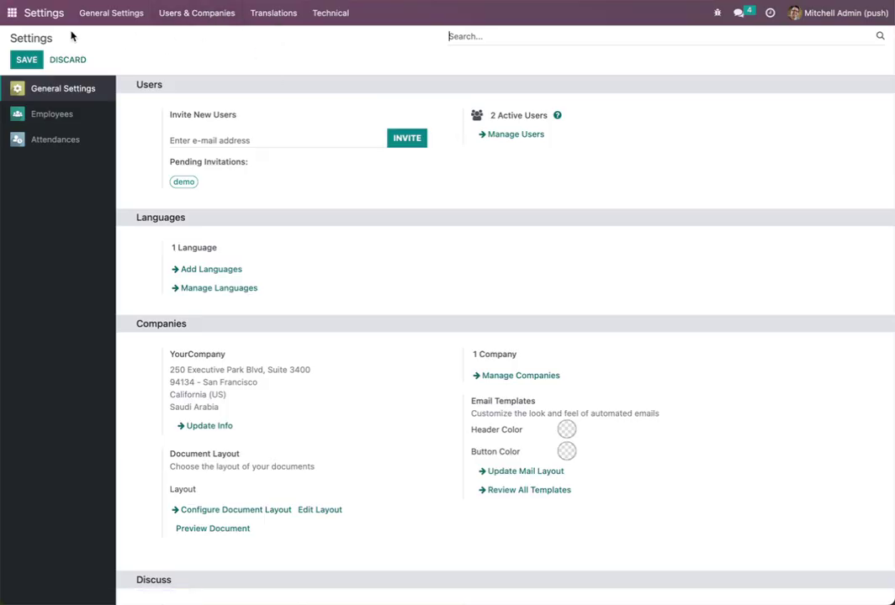
left_click(12, 13)
type("sche")
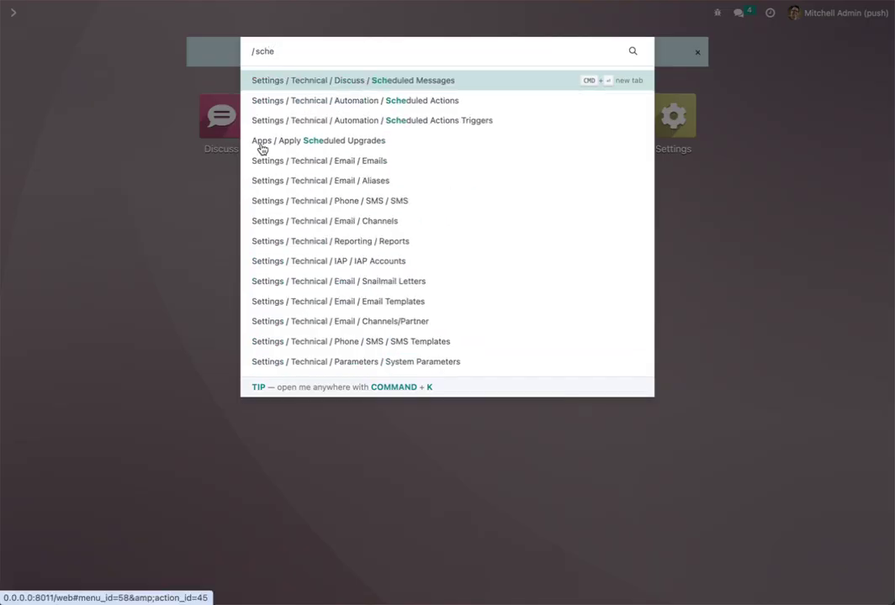
left_click(351, 104)
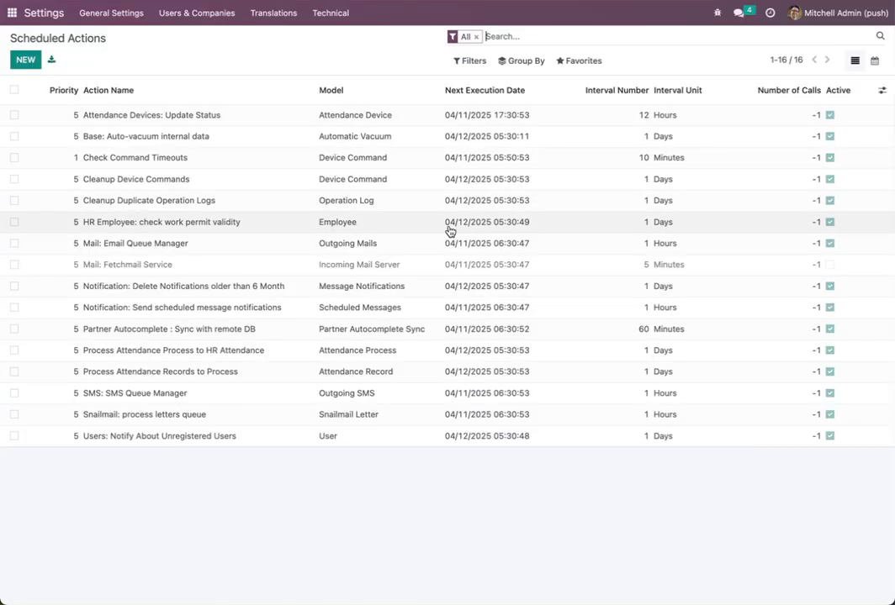
type("att")
key("Return")
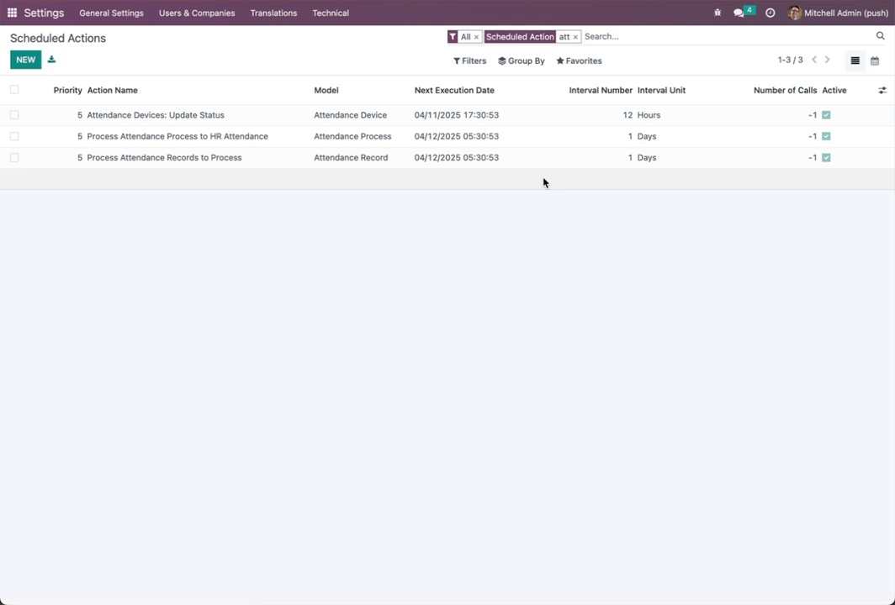
left_click(475, 145)
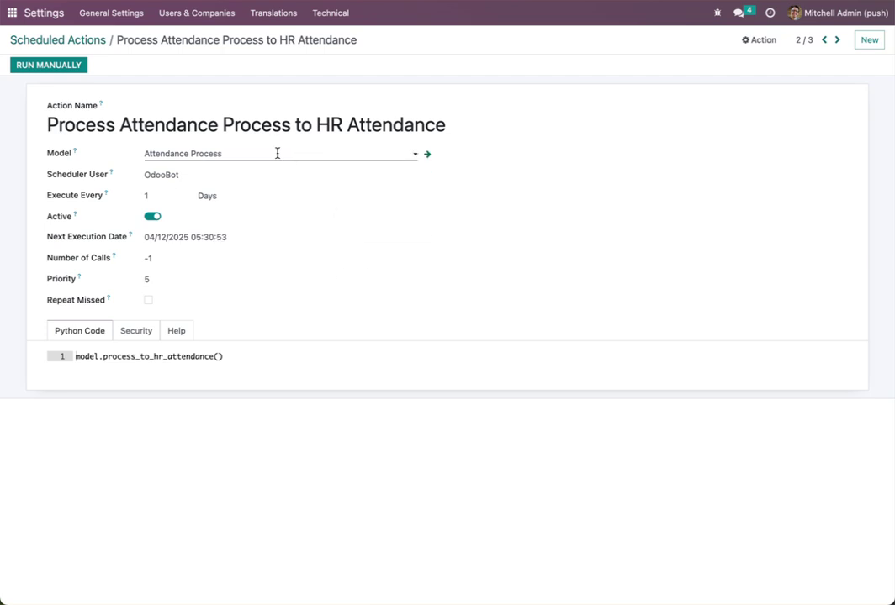
left_click(99, 42)
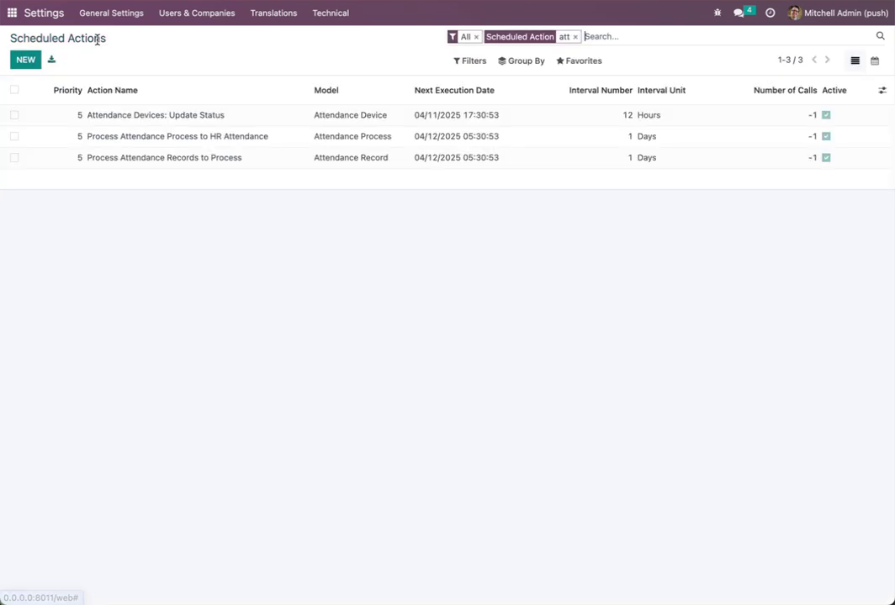
Open the demo user's access rights in Settings and view the Attendance Devices access options
left_click(11, 12)
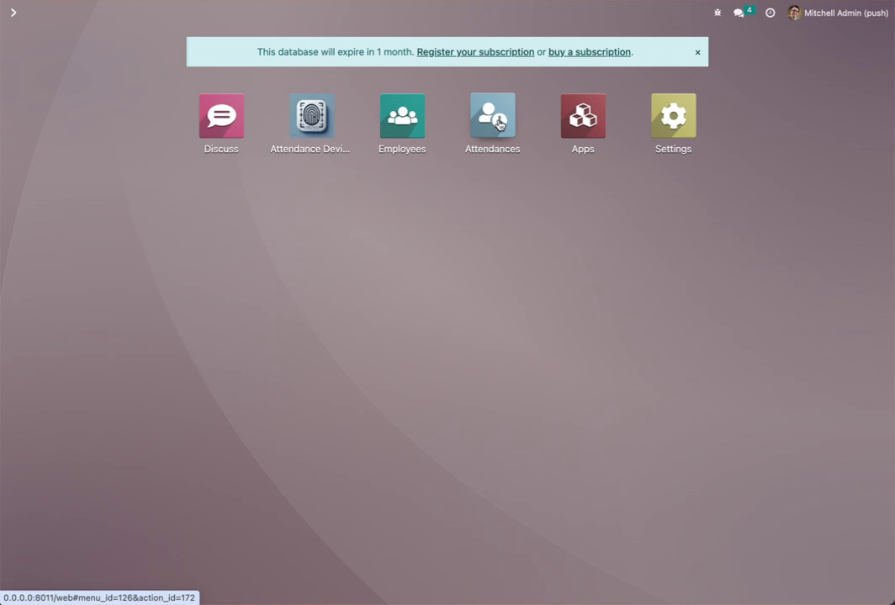
left_click(279, 143)
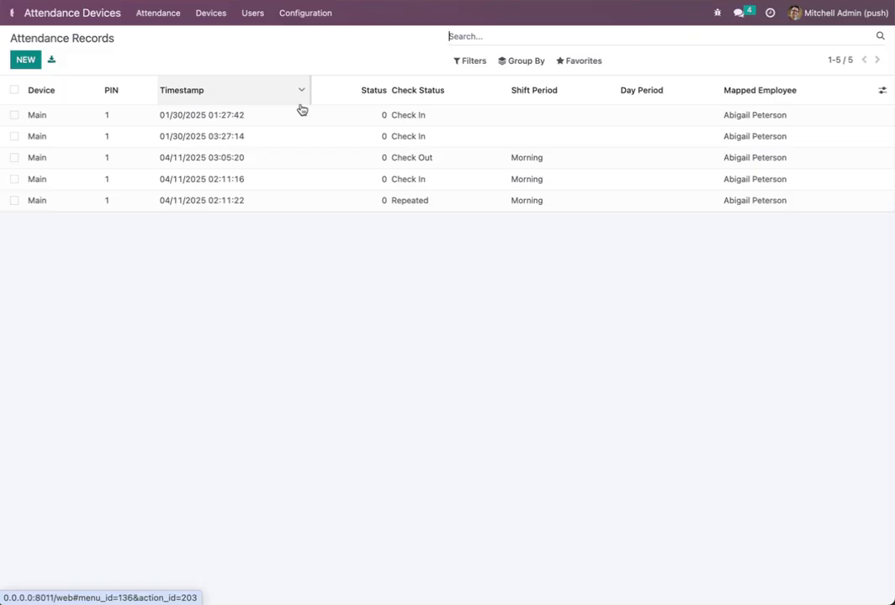
left_click(11, 13)
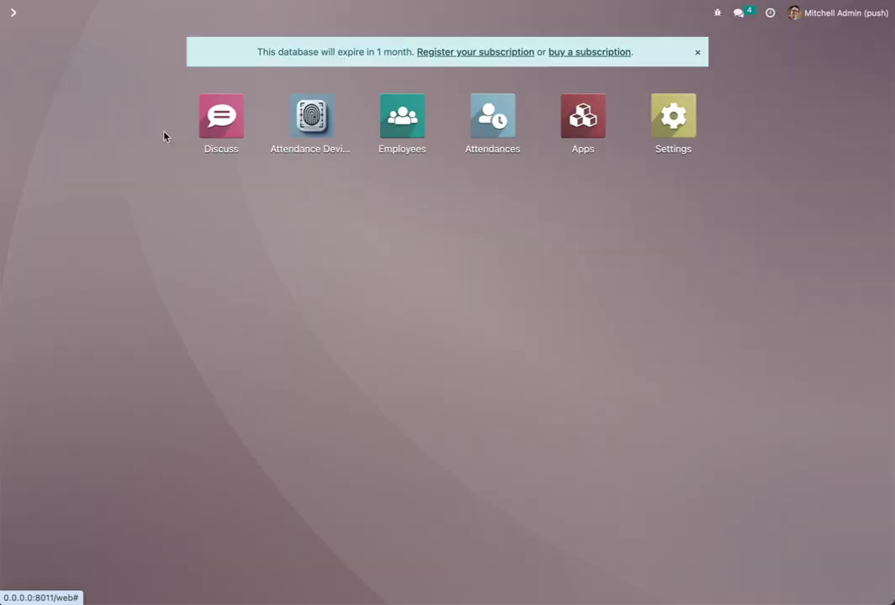
left_click(673, 118)
left_click(174, 14)
left_click(175, 38)
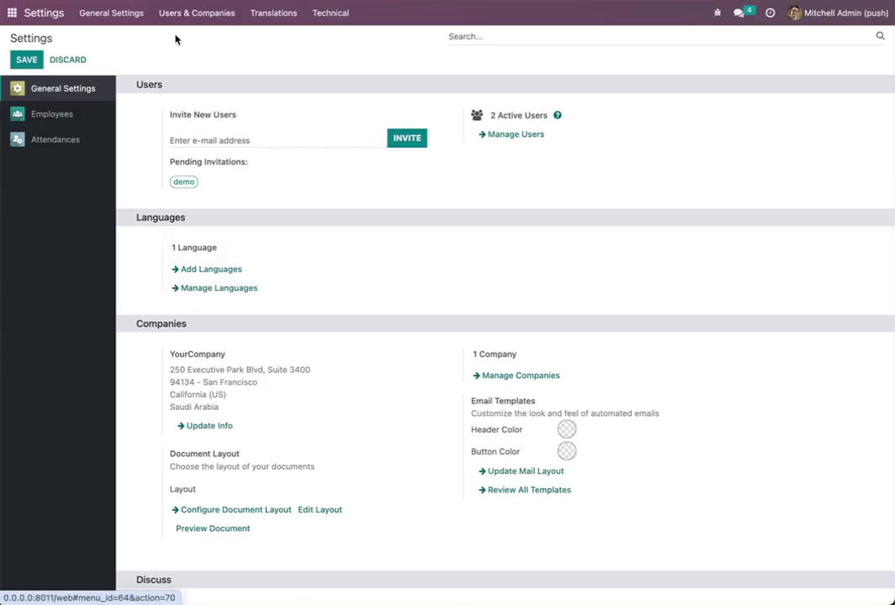
left_click(238, 115)
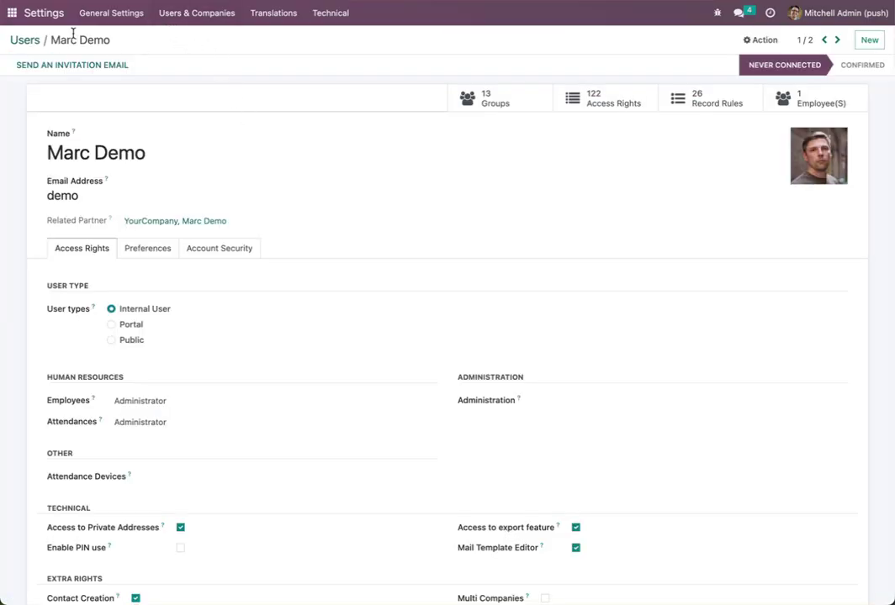
scroll(423, 335, "down", 3)
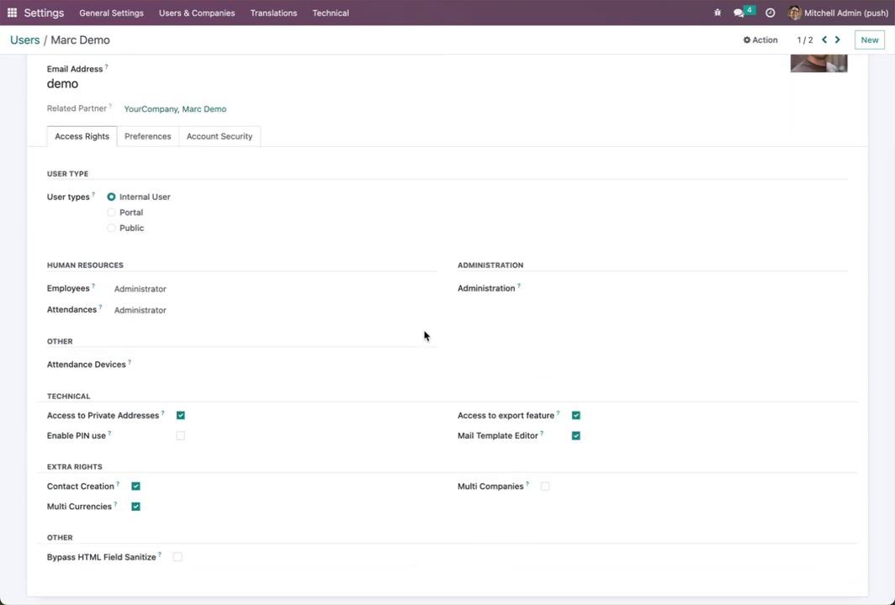
left_click(295, 364)
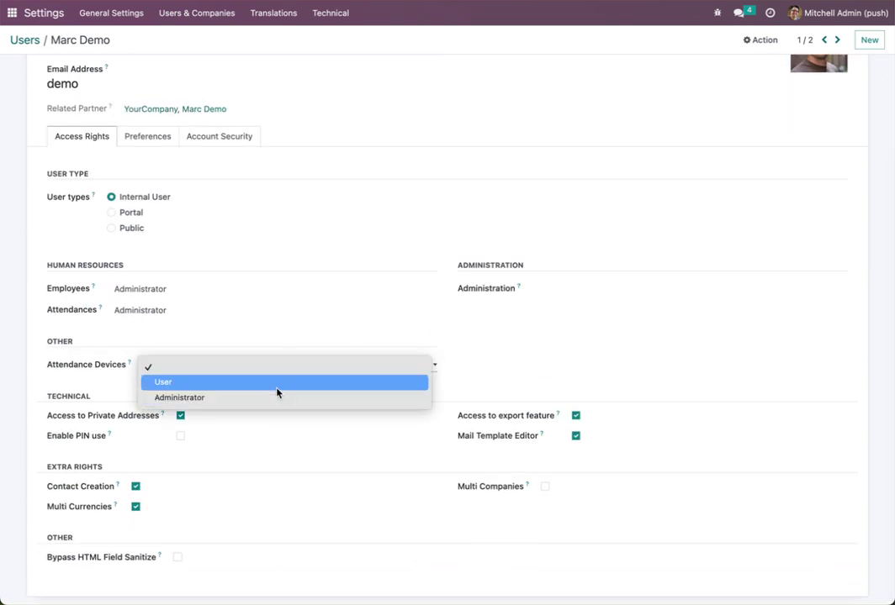